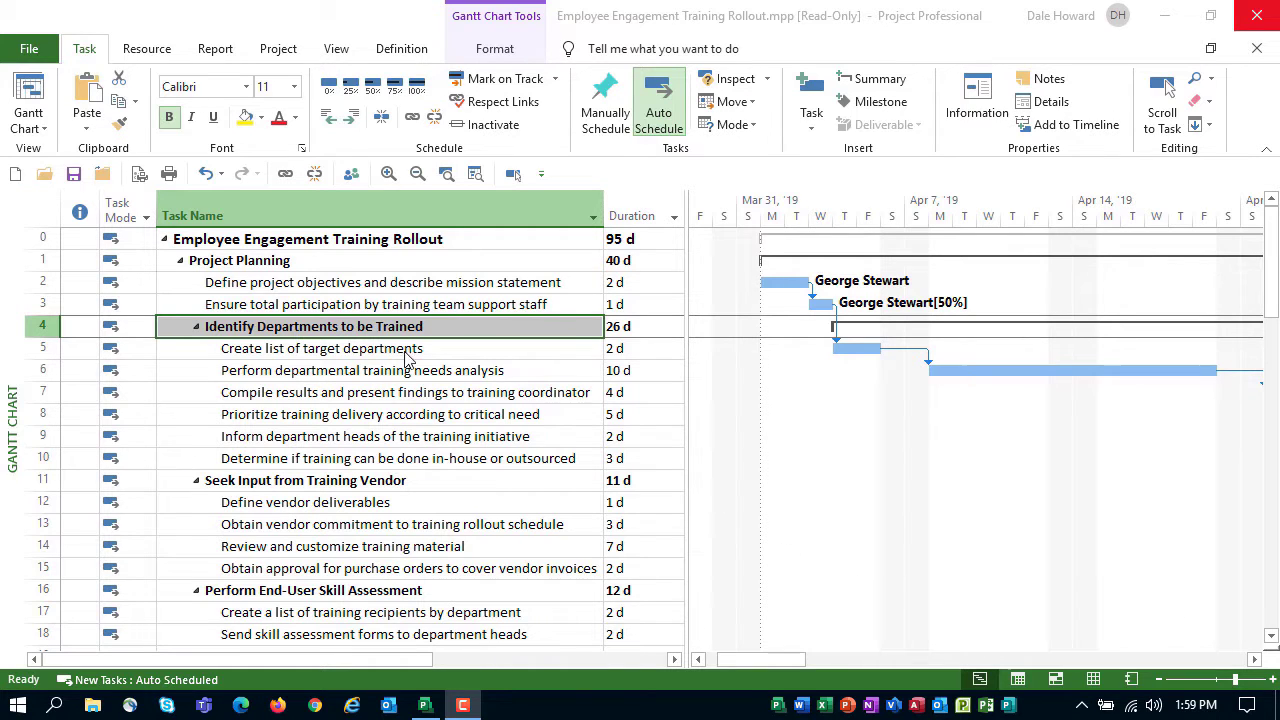
# - Open the split Task Form below the Gantt chart for task 5, "Create list of target departments"
pyautogui.click(315, 352)
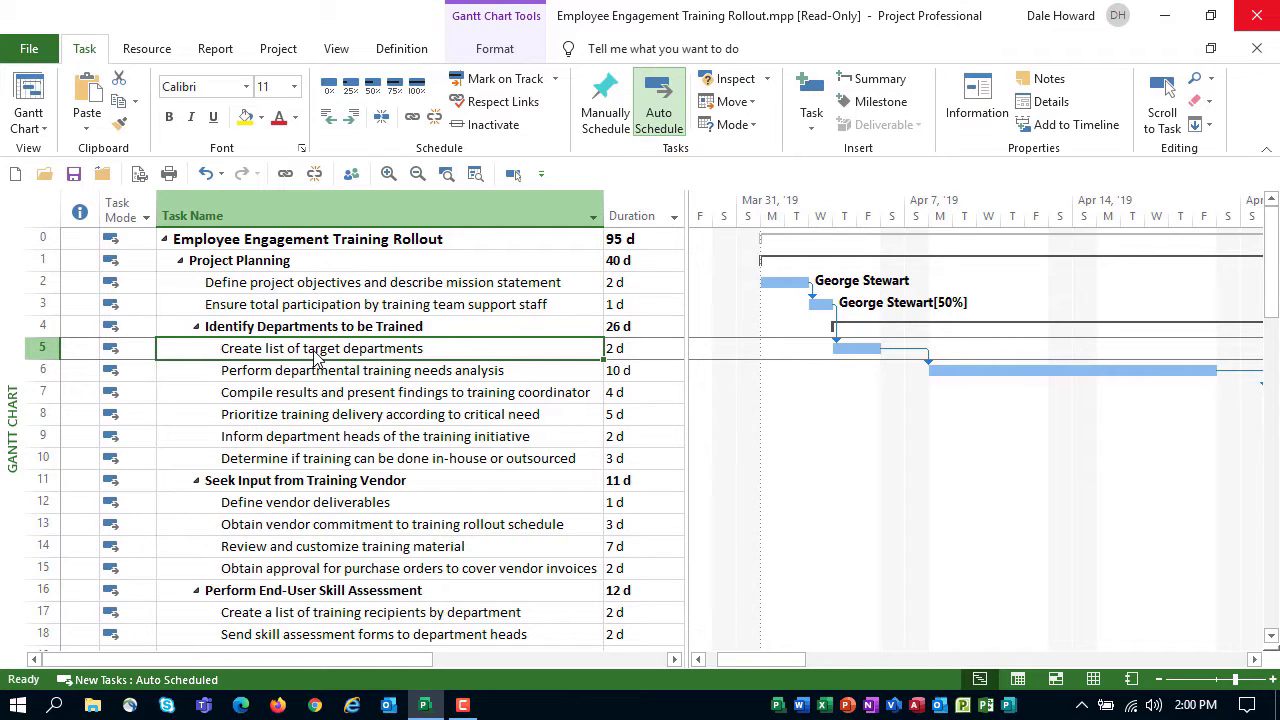
pyautogui.rightClick(820, 430)
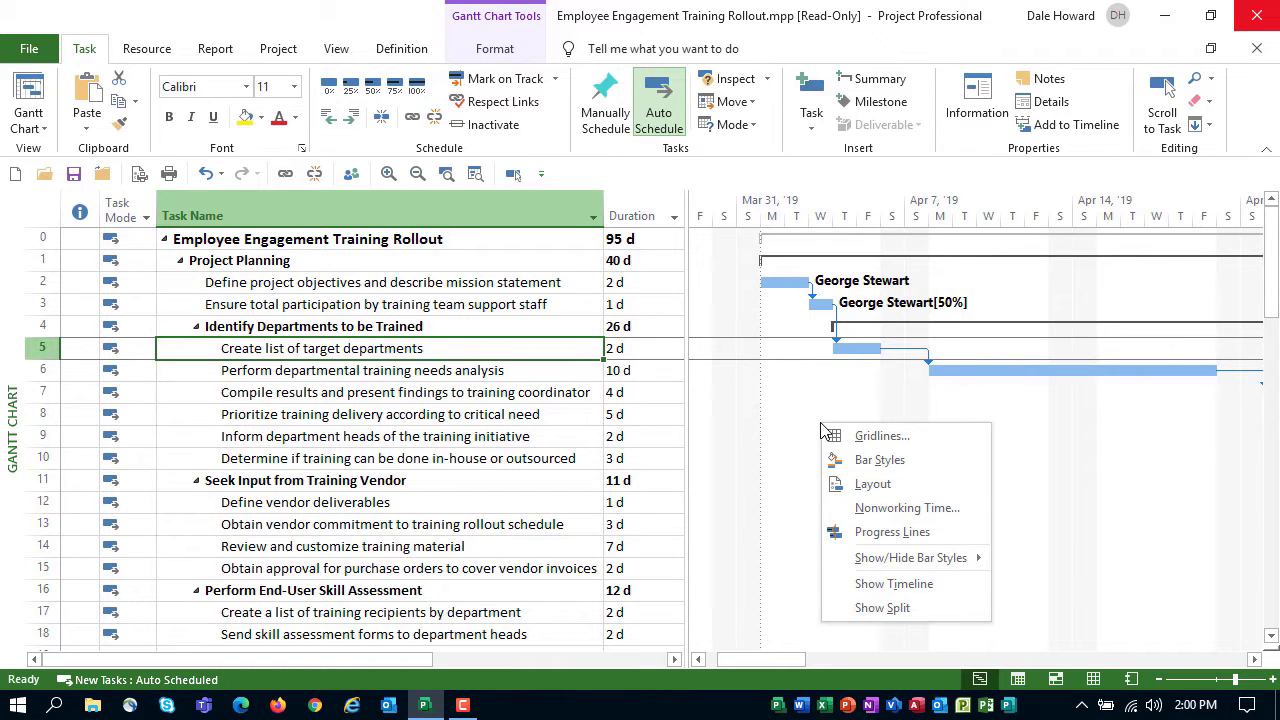
pyautogui.click(903, 612)
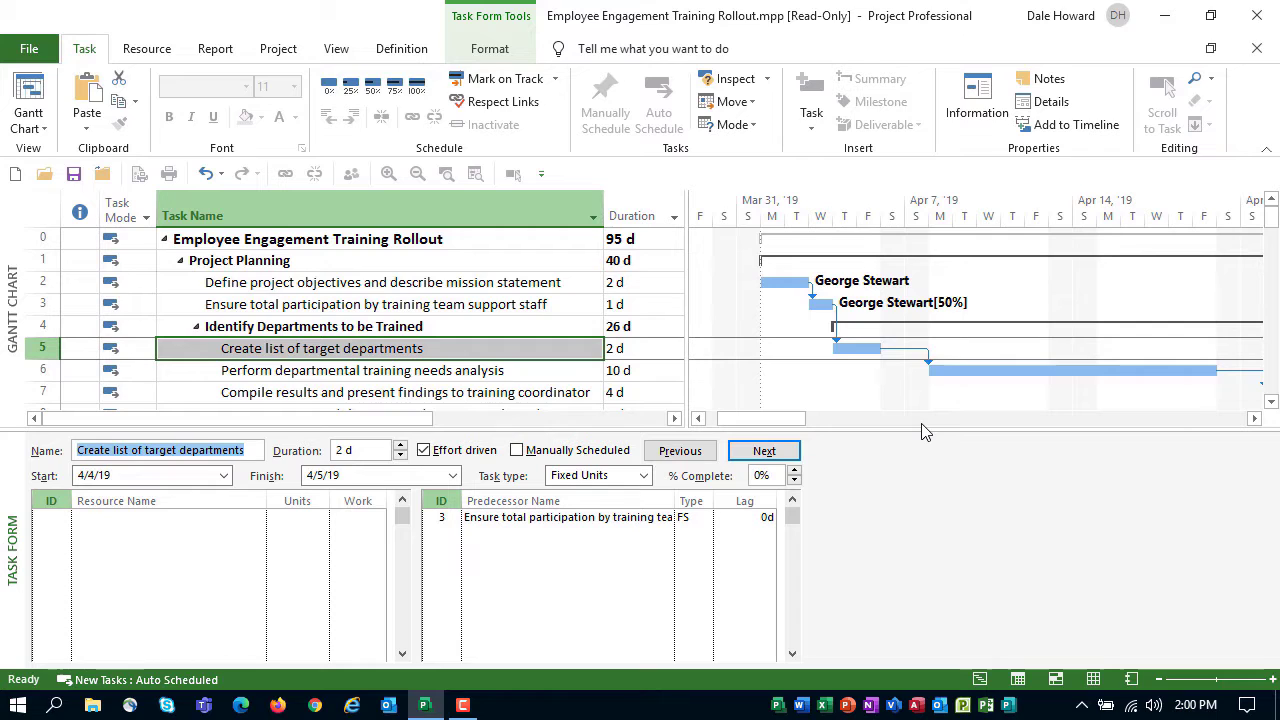
# - Add the first and third available resources to the resource assignments of task 5, one per row
pyautogui.click(250, 514)
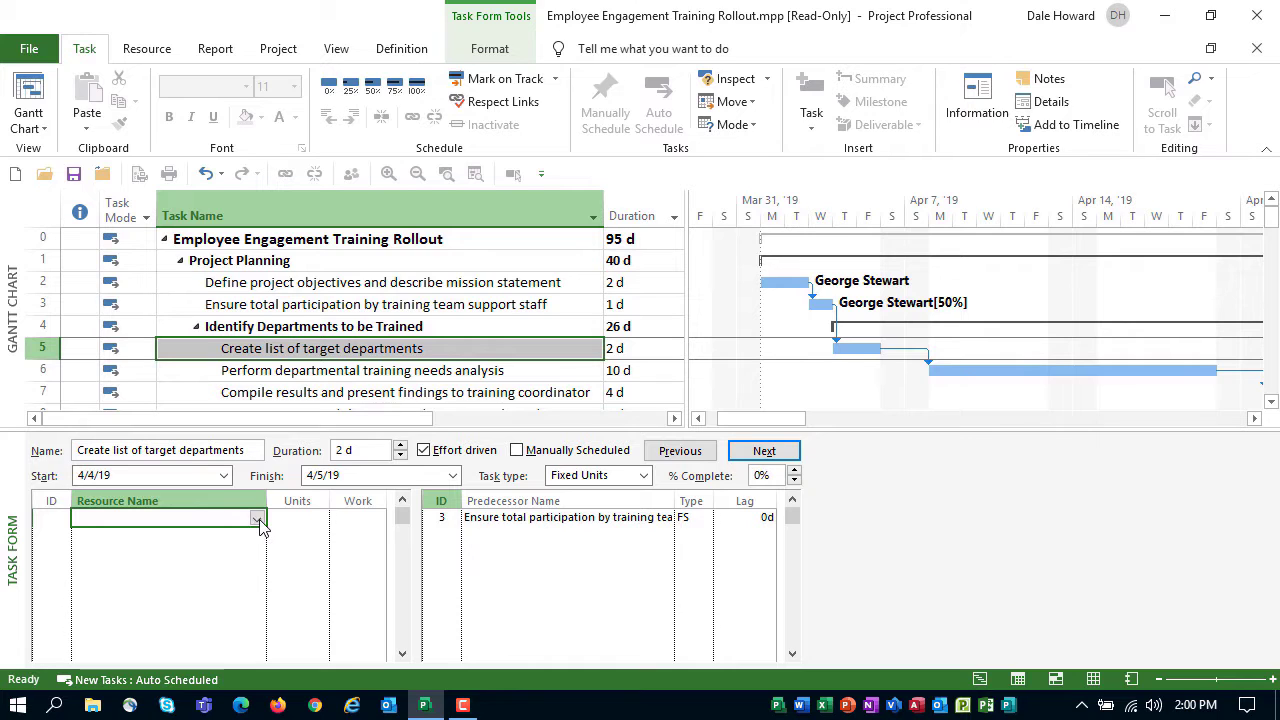
pyautogui.click(257, 519)
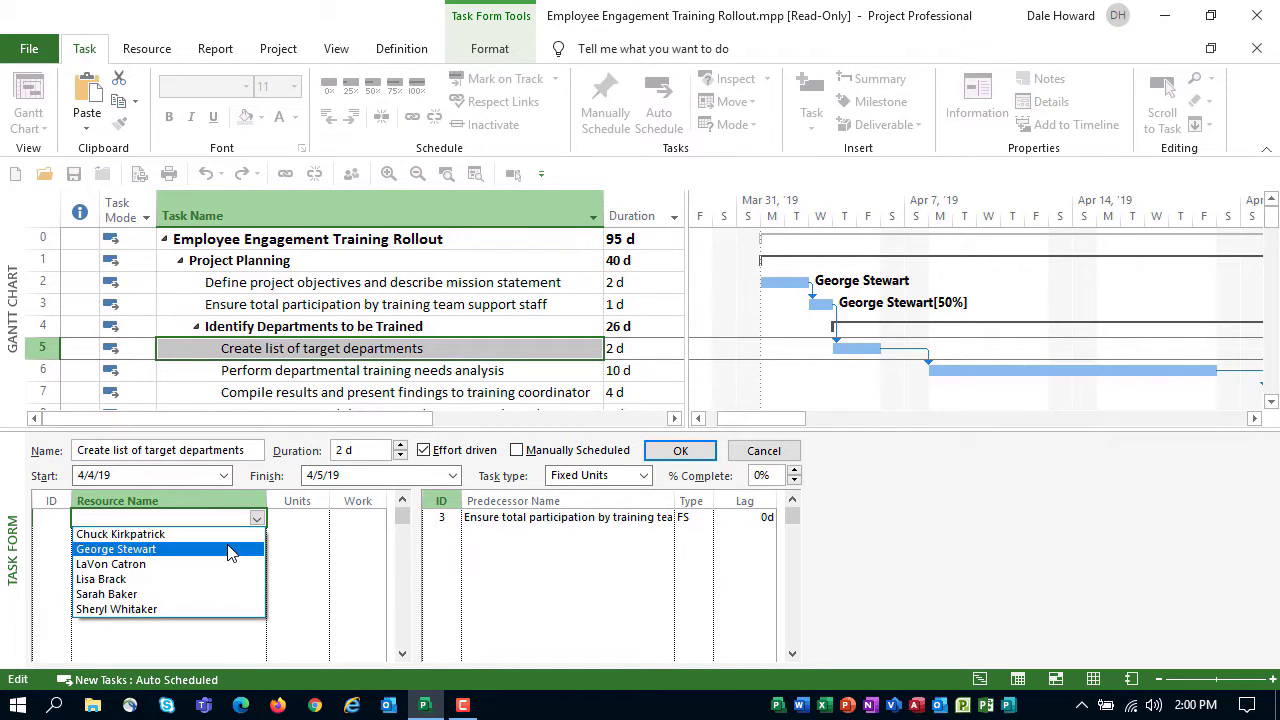
pyautogui.click(228, 534)
pyautogui.press('Return')
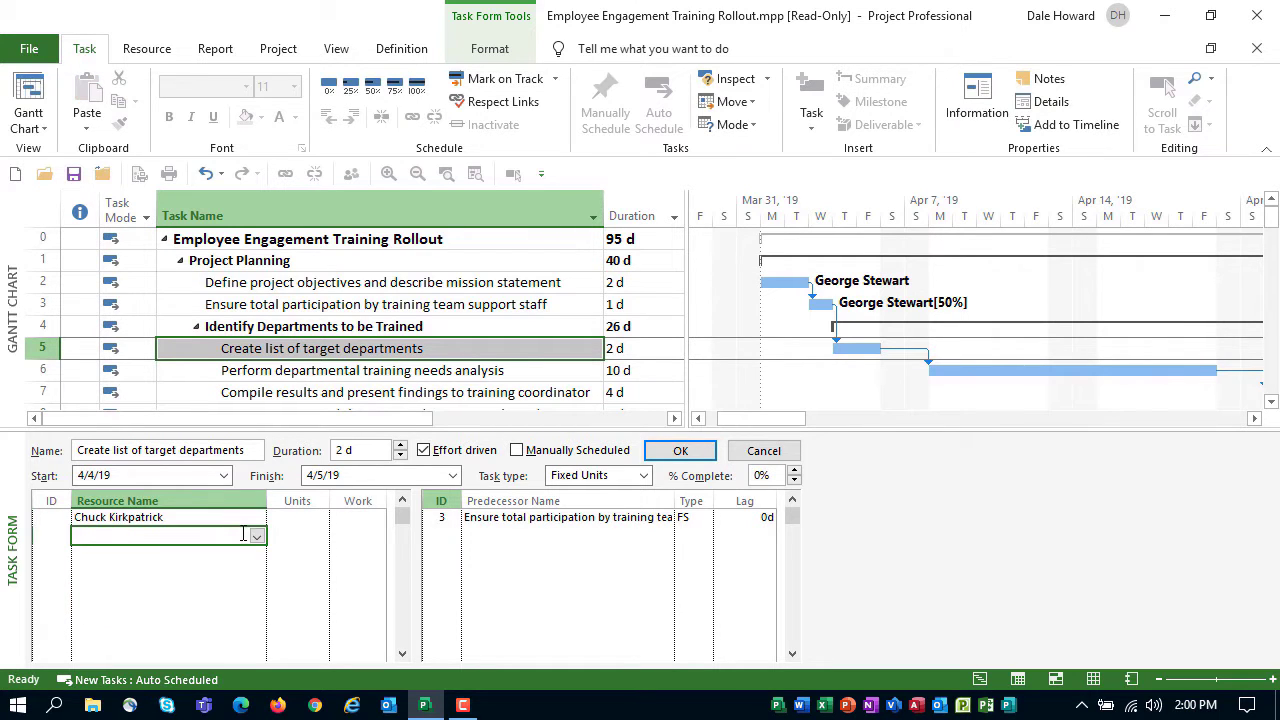
pyautogui.click(257, 536)
pyautogui.click(205, 582)
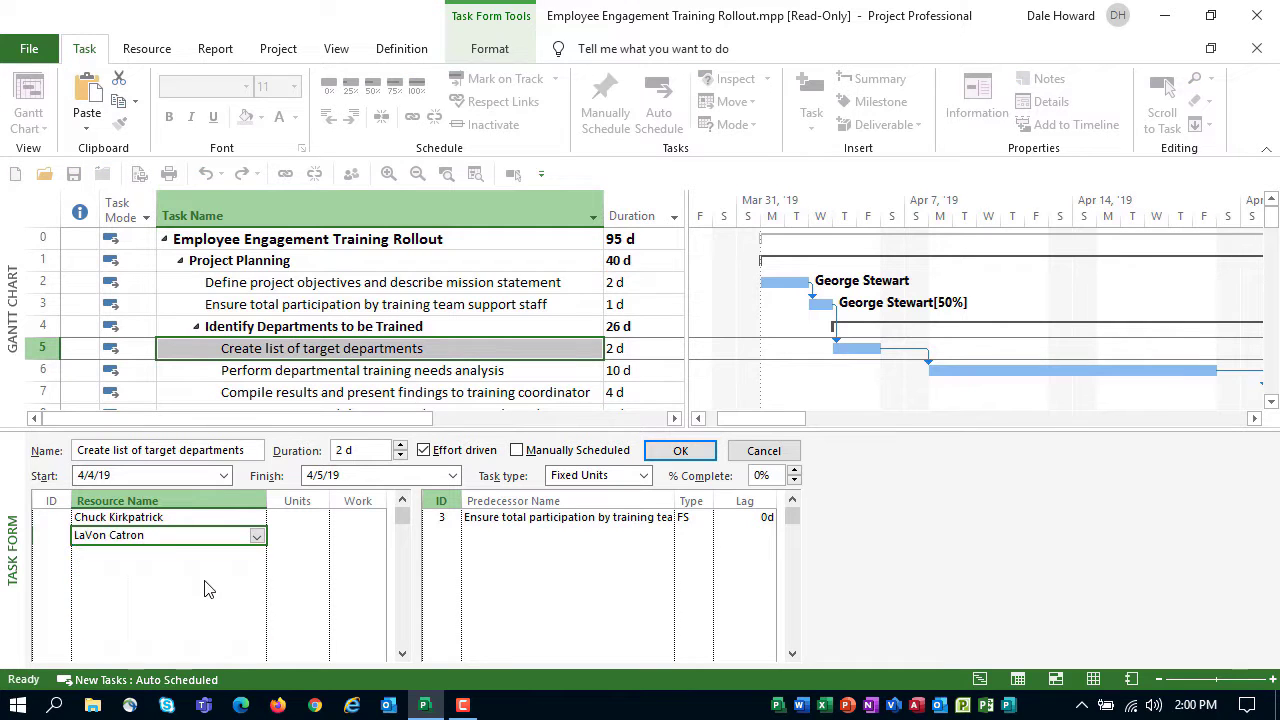
# - Add the fifth, sixth and second available resources, in that order, below the two resources already entered for task 5
pyautogui.click(190, 553)
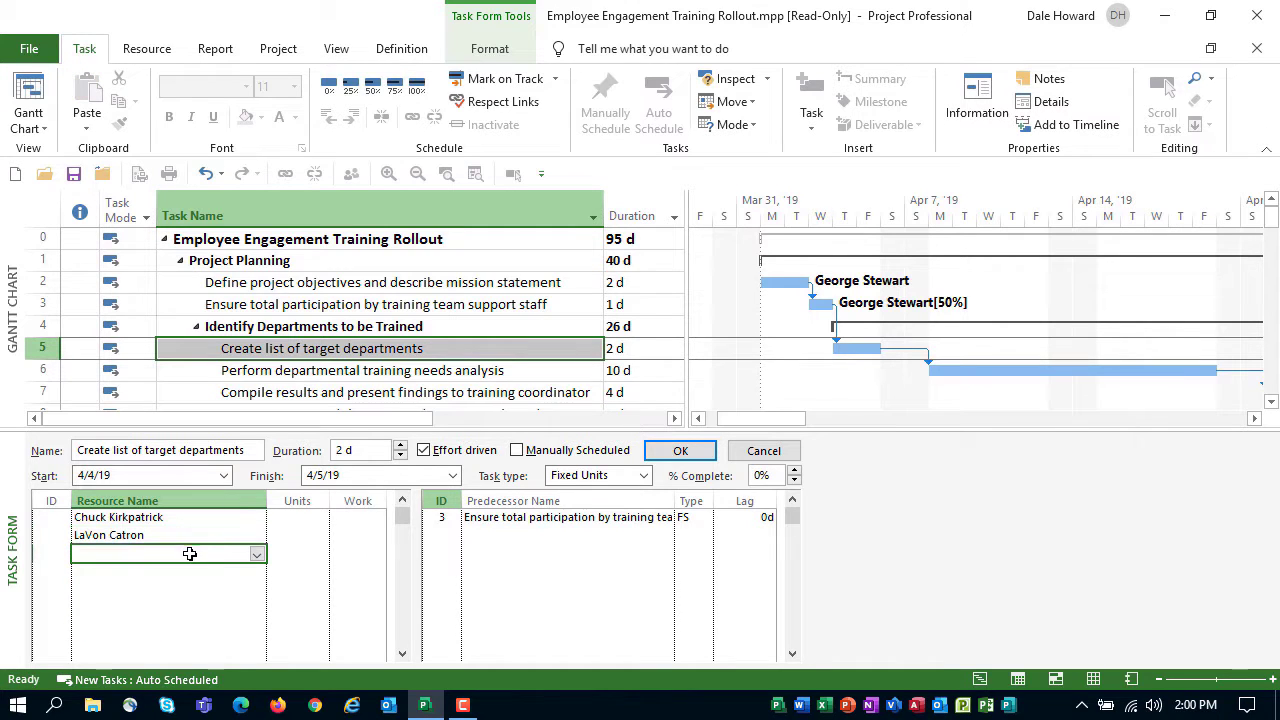
pyautogui.click(257, 553)
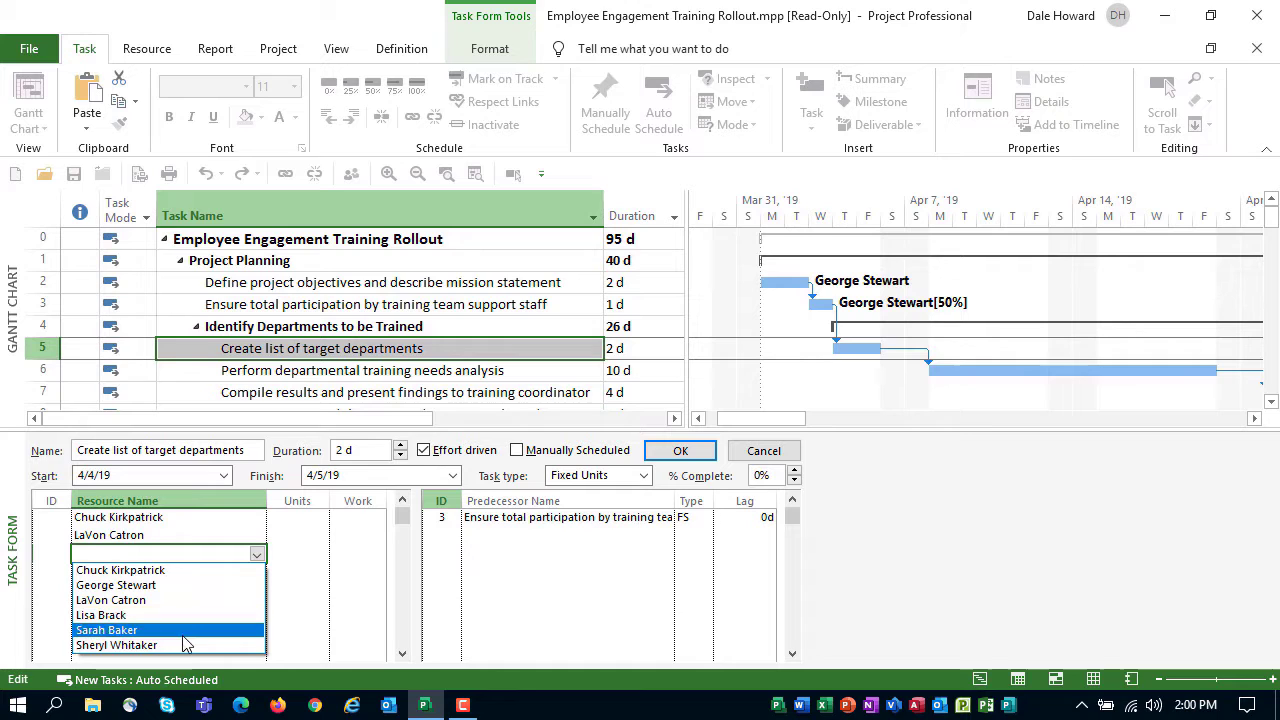
pyautogui.click(197, 630)
pyautogui.click(207, 571)
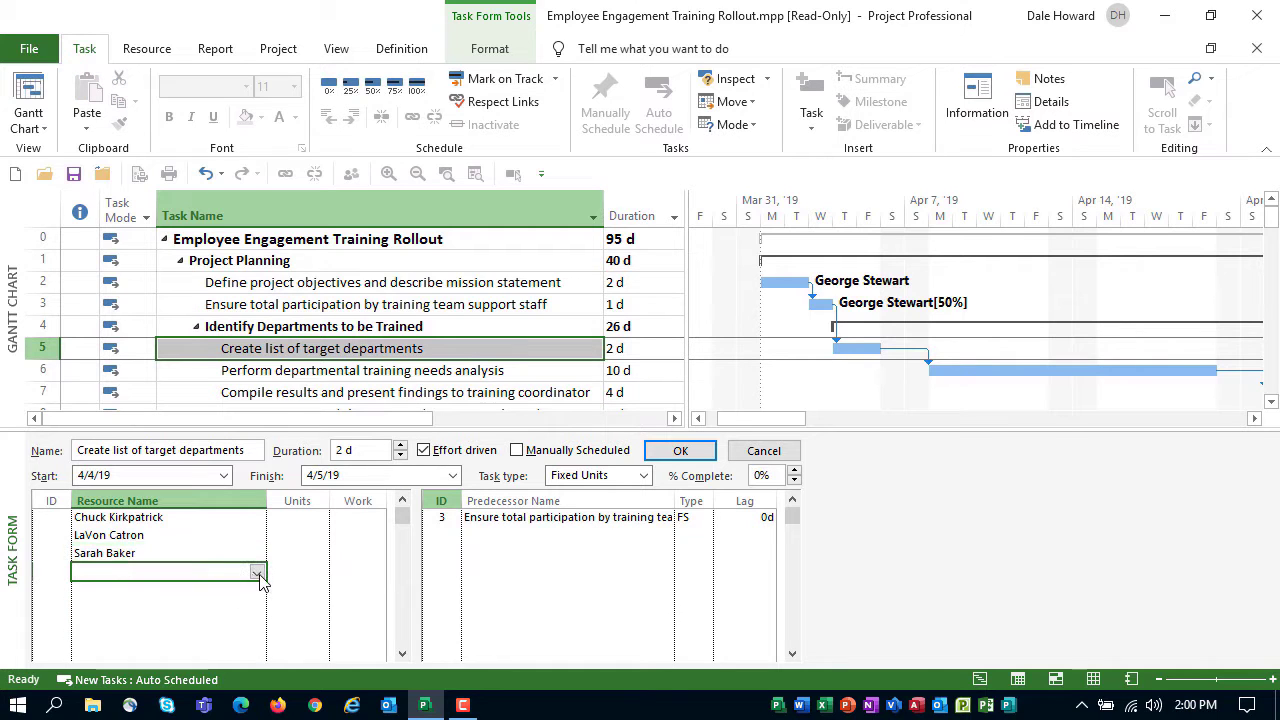
pyautogui.click(257, 571)
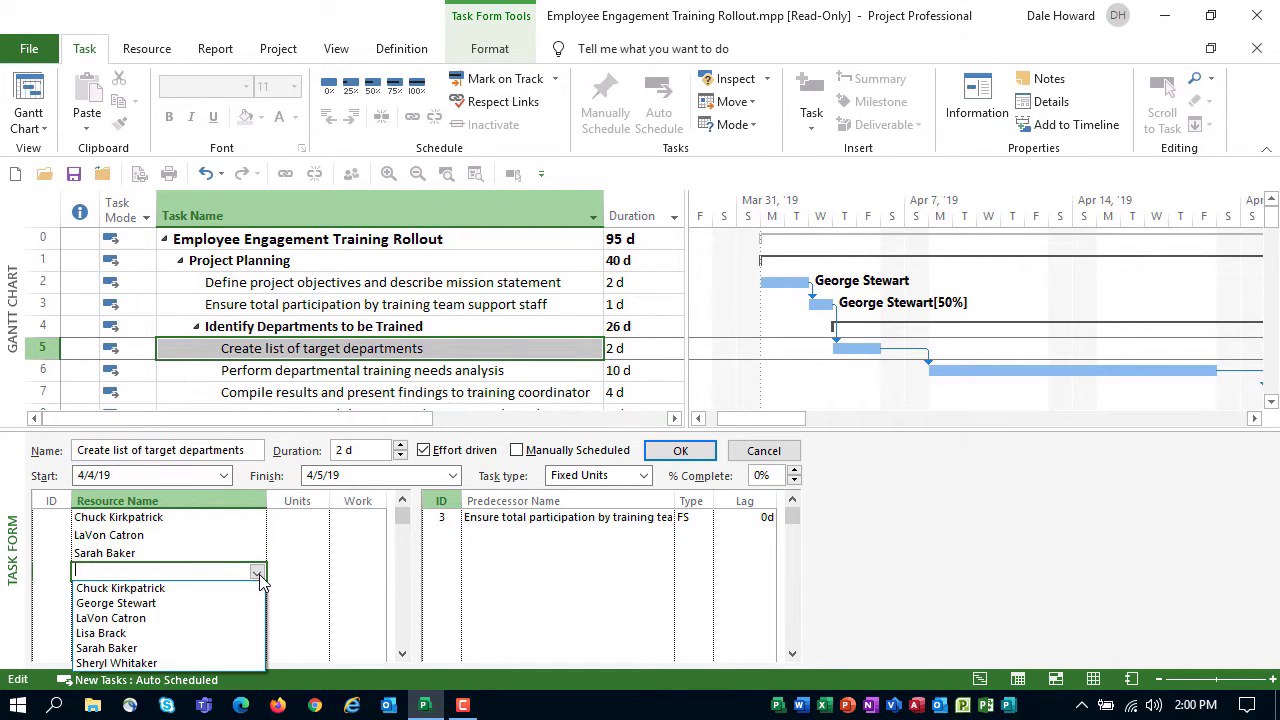
pyautogui.click(195, 662)
pyautogui.click(188, 590)
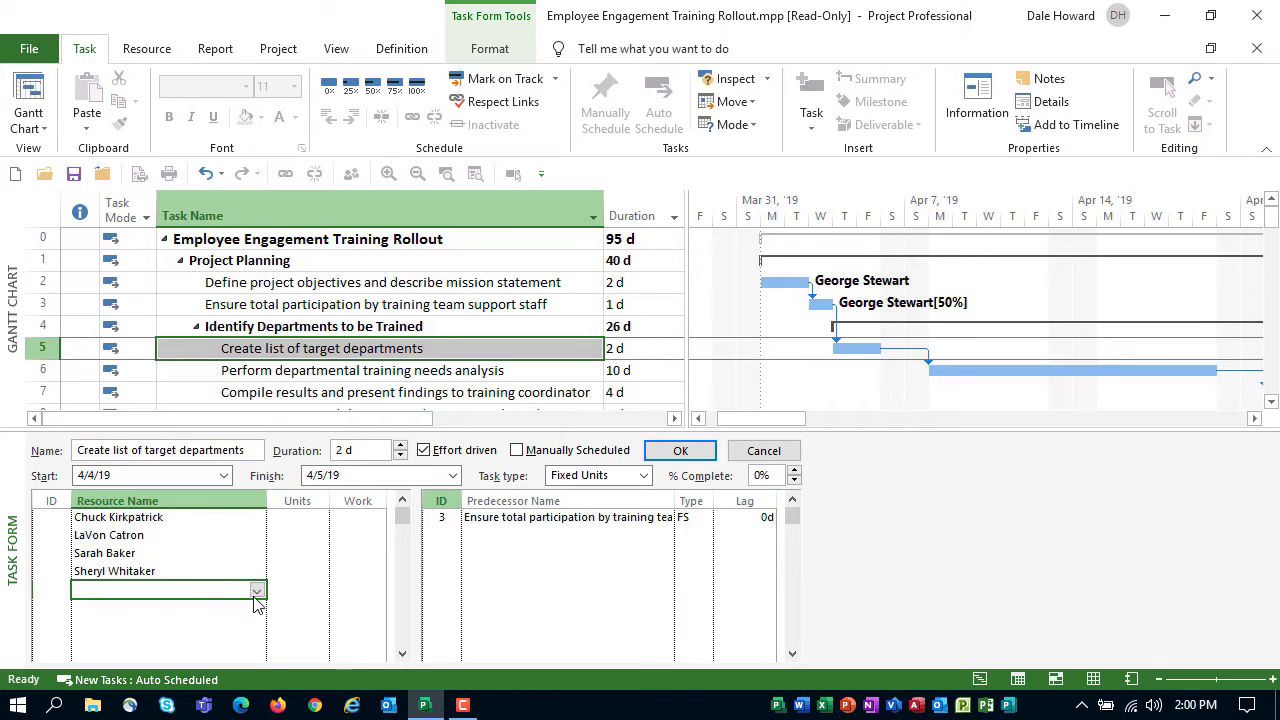
pyautogui.click(257, 590)
pyautogui.click(226, 622)
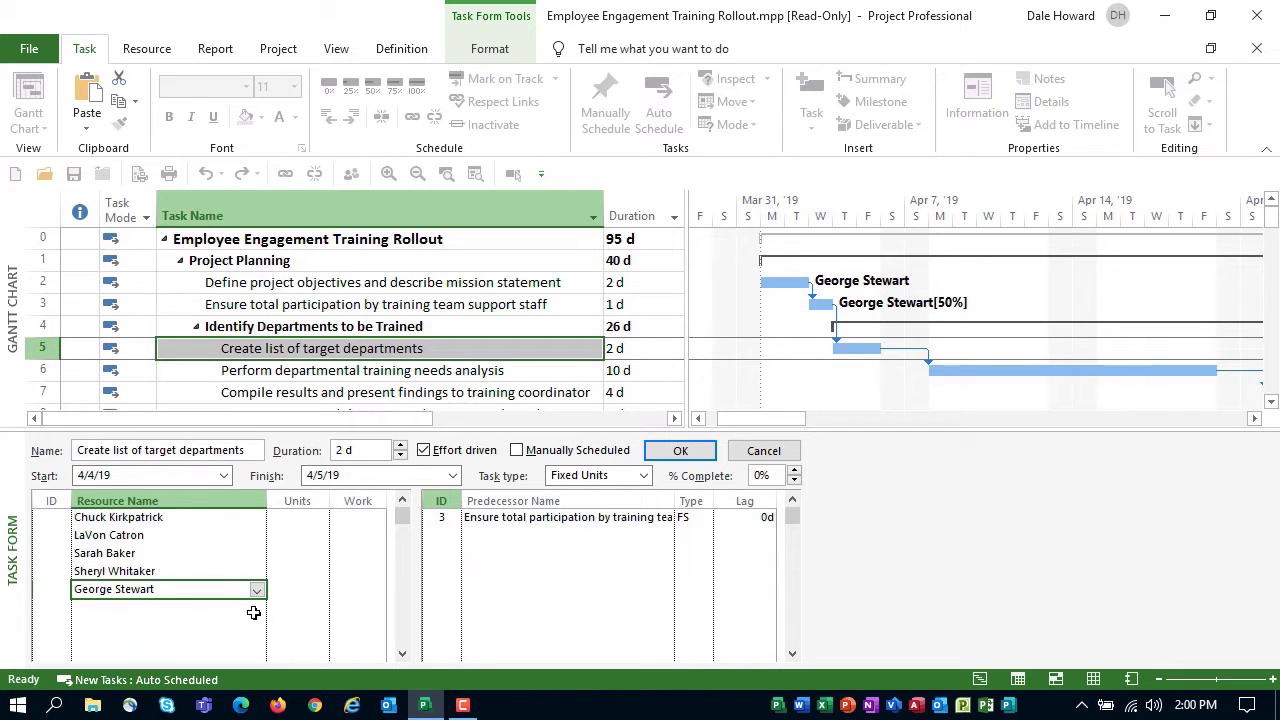
# - Set the units of the first two resources assigned to task 5 to 100%
pyautogui.click(302, 517)
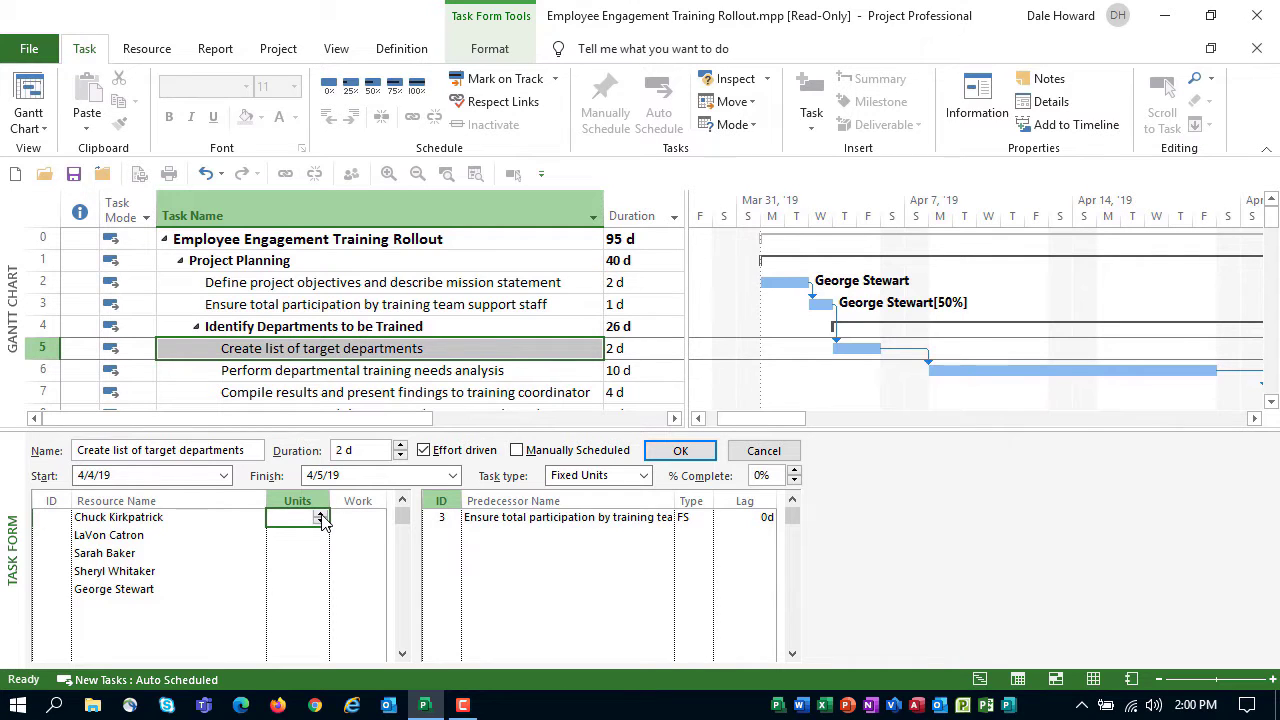
pyautogui.click(320, 515)
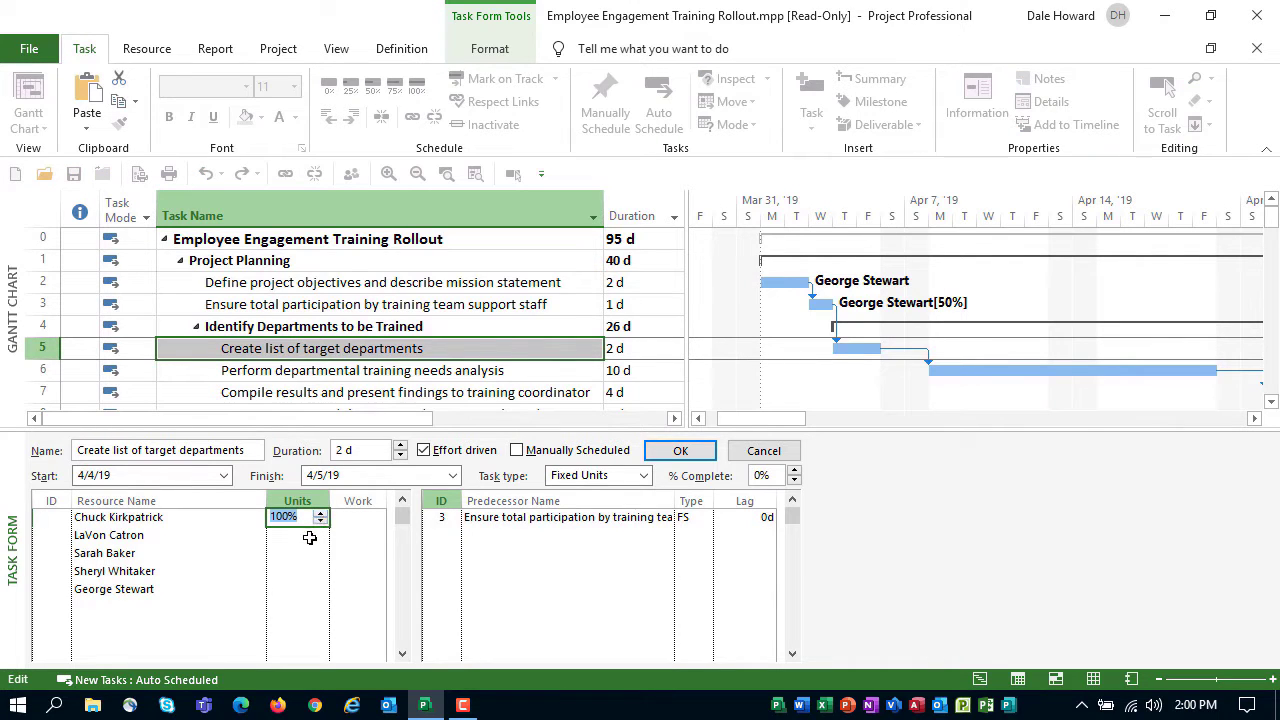
pyautogui.click(310, 537)
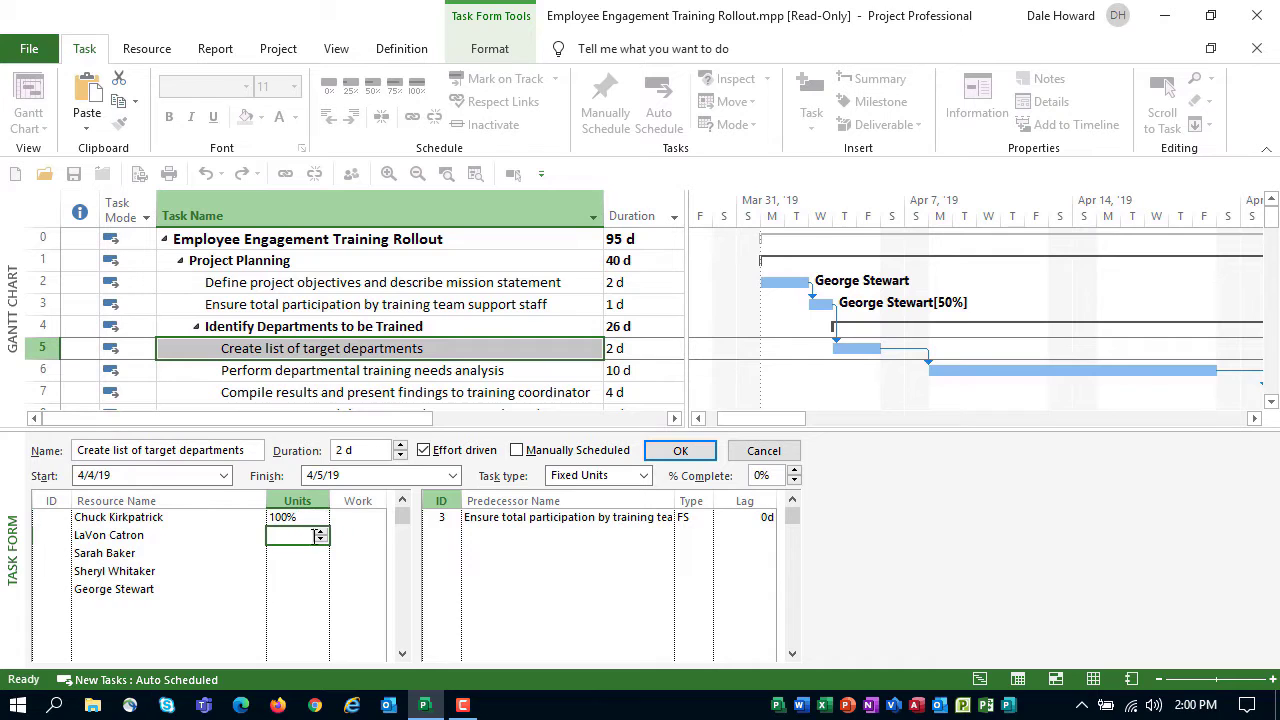
pyautogui.click(319, 532)
# - Set the units of the third and fourth resources assigned to task 5 to 50%
pyautogui.click(312, 553)
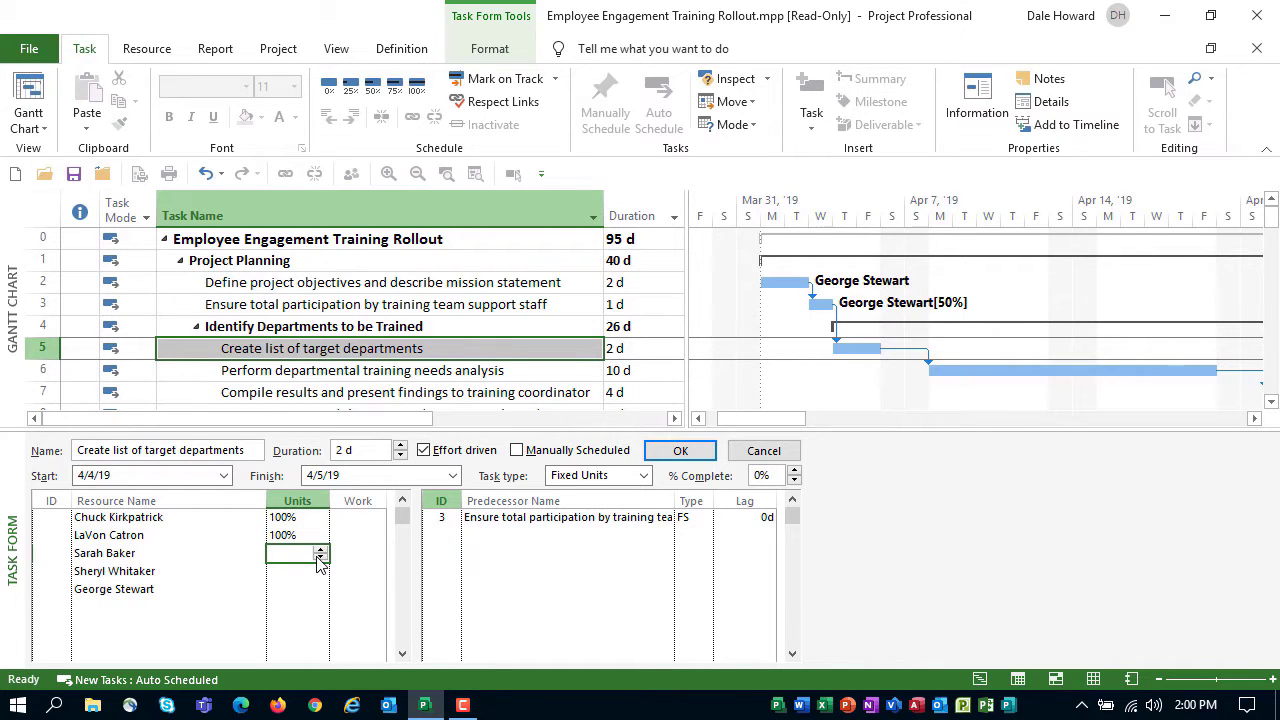
pyautogui.click(319, 557)
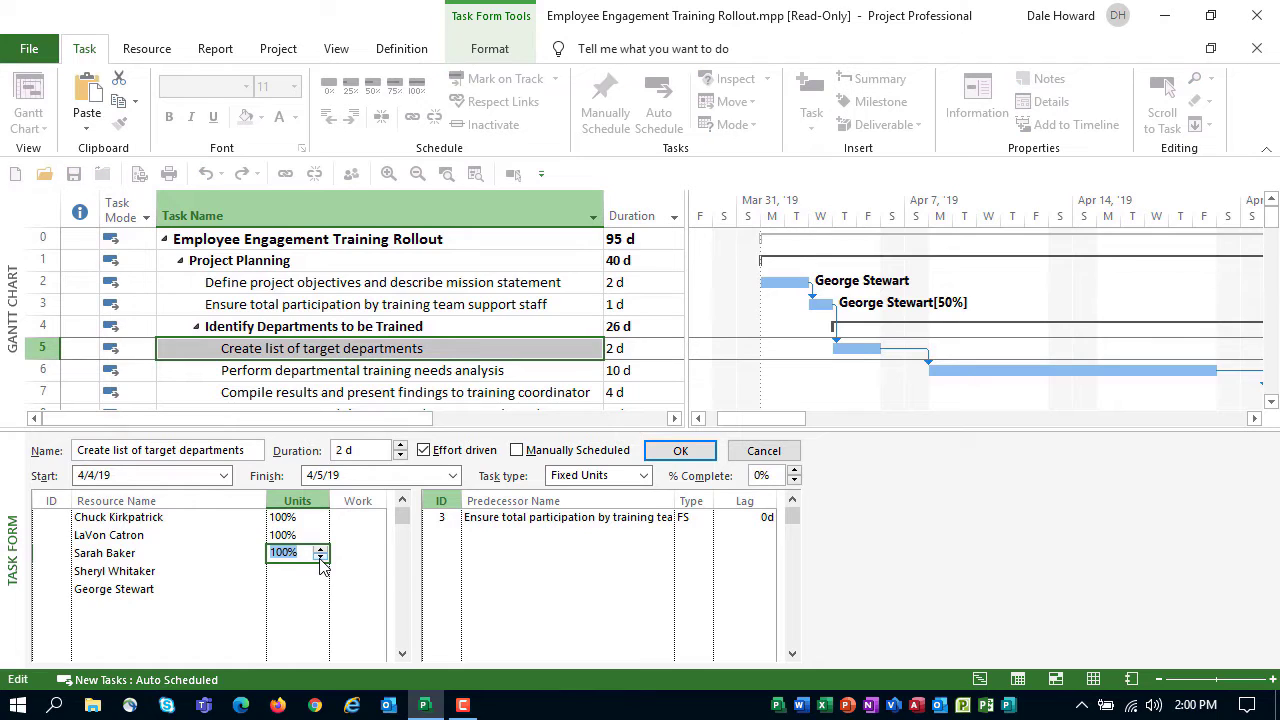
pyautogui.click(321, 560)
pyautogui.click(305, 575)
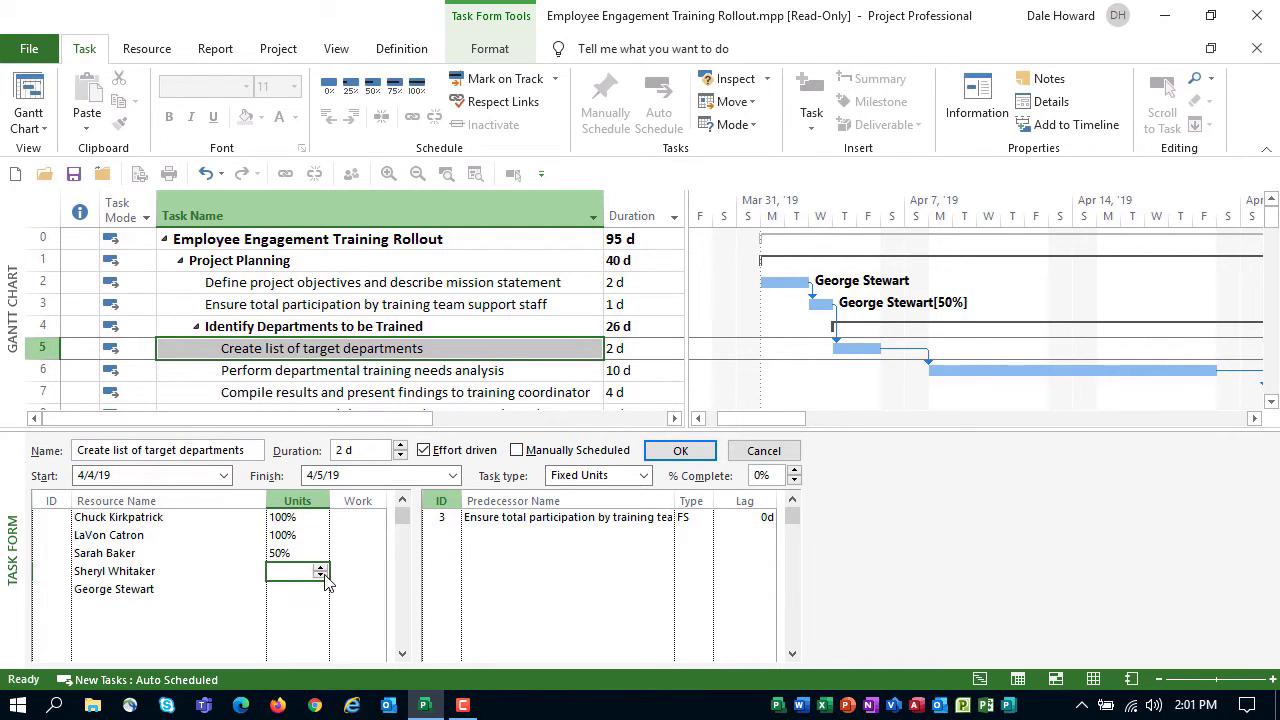
pyautogui.click(322, 576)
pyautogui.click(322, 576)
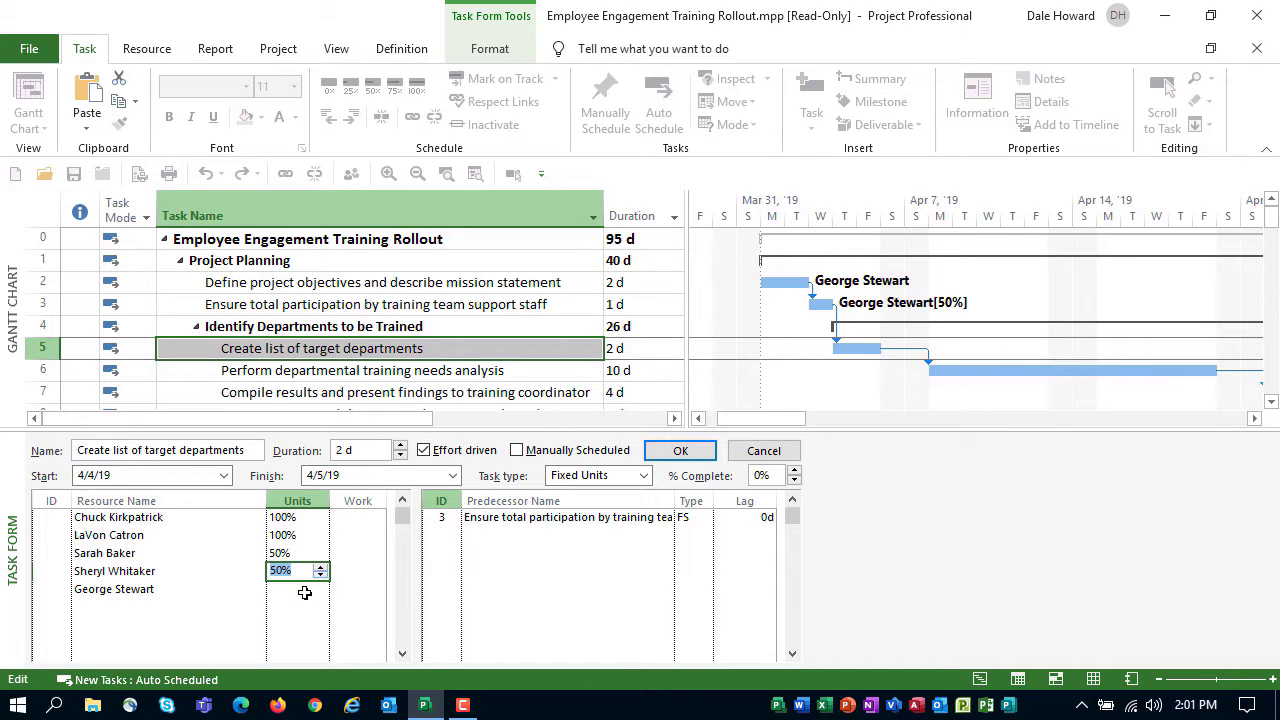
# - Set the fifth assigned resource's units to 25% and apply the resource assignments to task 5
pyautogui.click(300, 590)
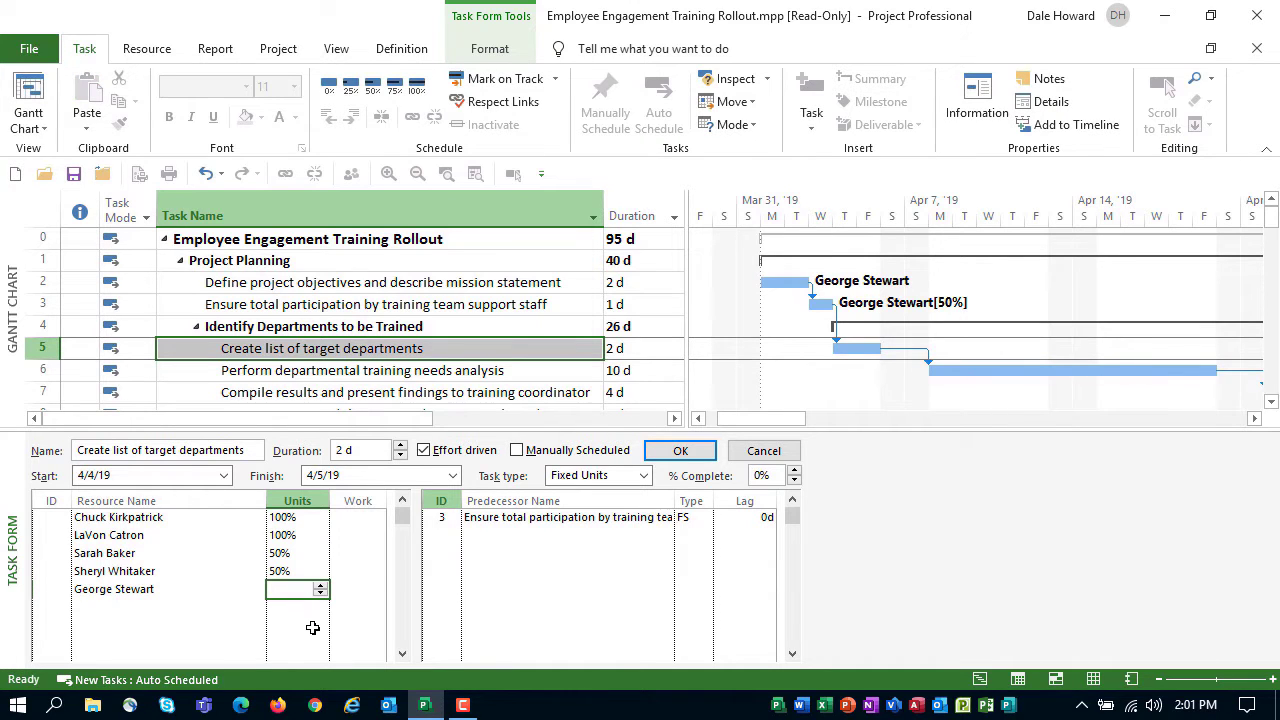
pyautogui.write('25')
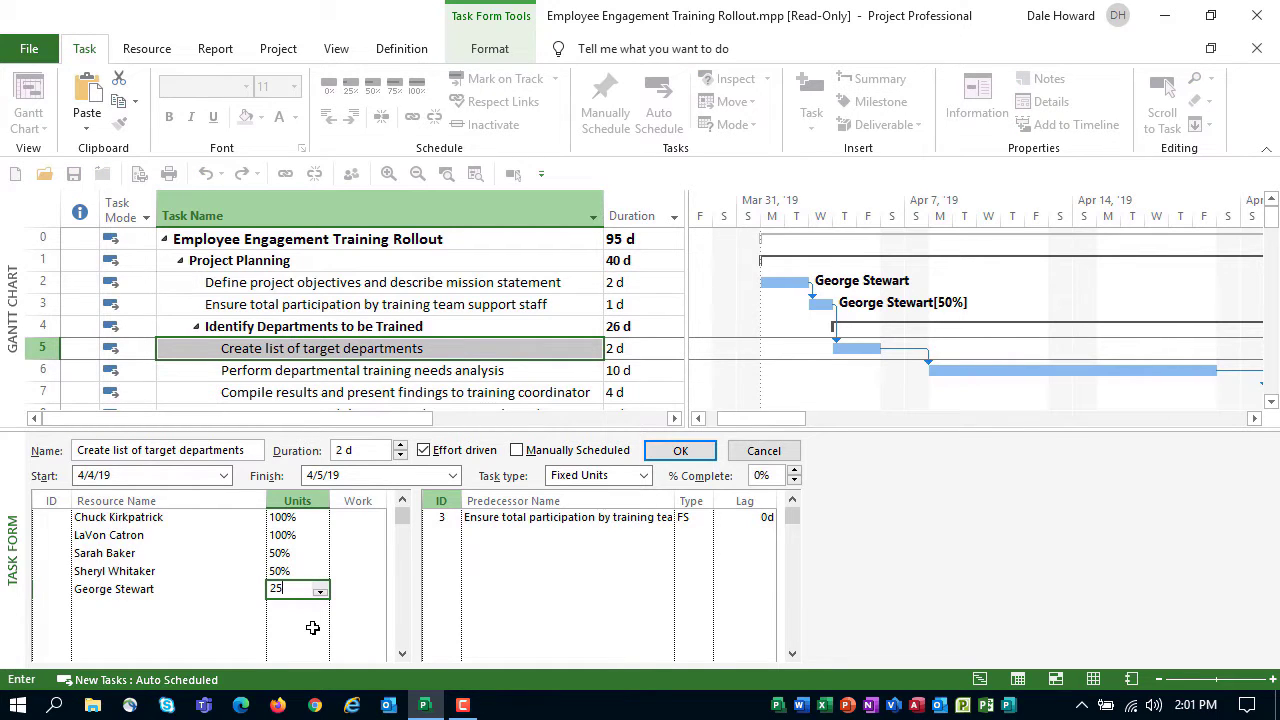
pyautogui.click(699, 456)
pyautogui.click(699, 456)
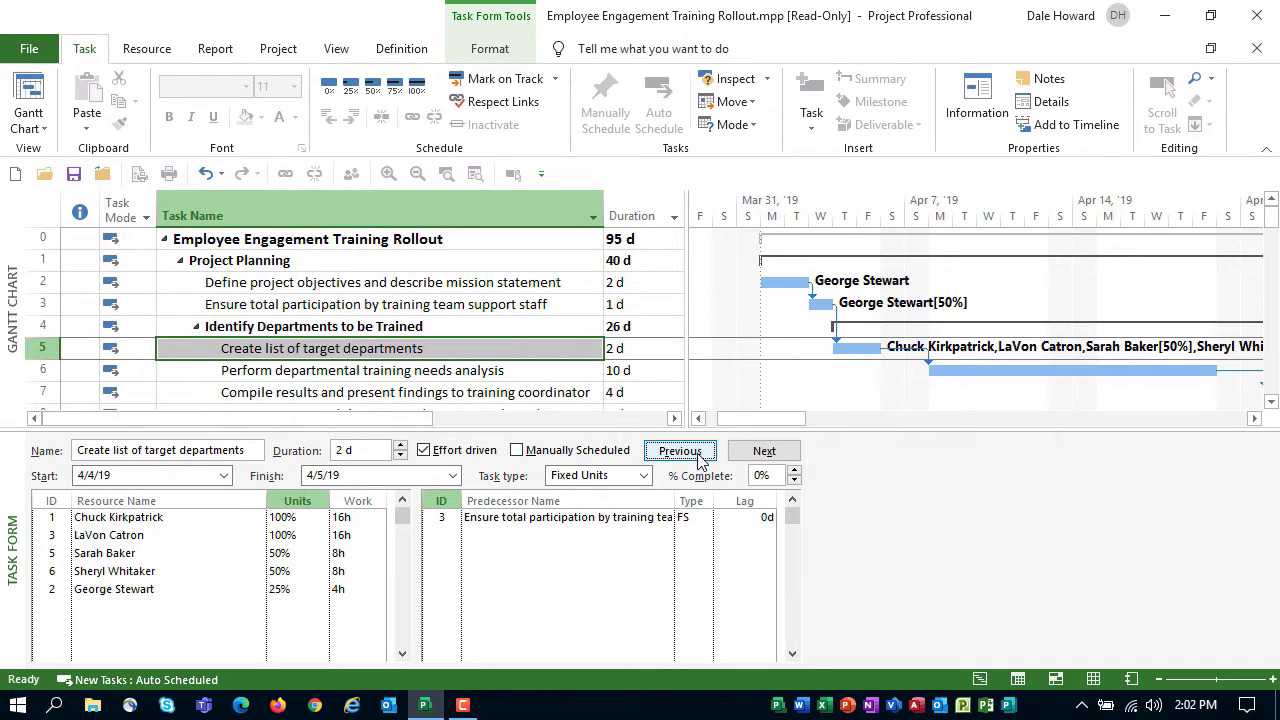
# - Hide the split Task Form and extend the task table over the Gantt chart, with the Resource Names column fitted to its contents
pyautogui.rightClick(857, 517)
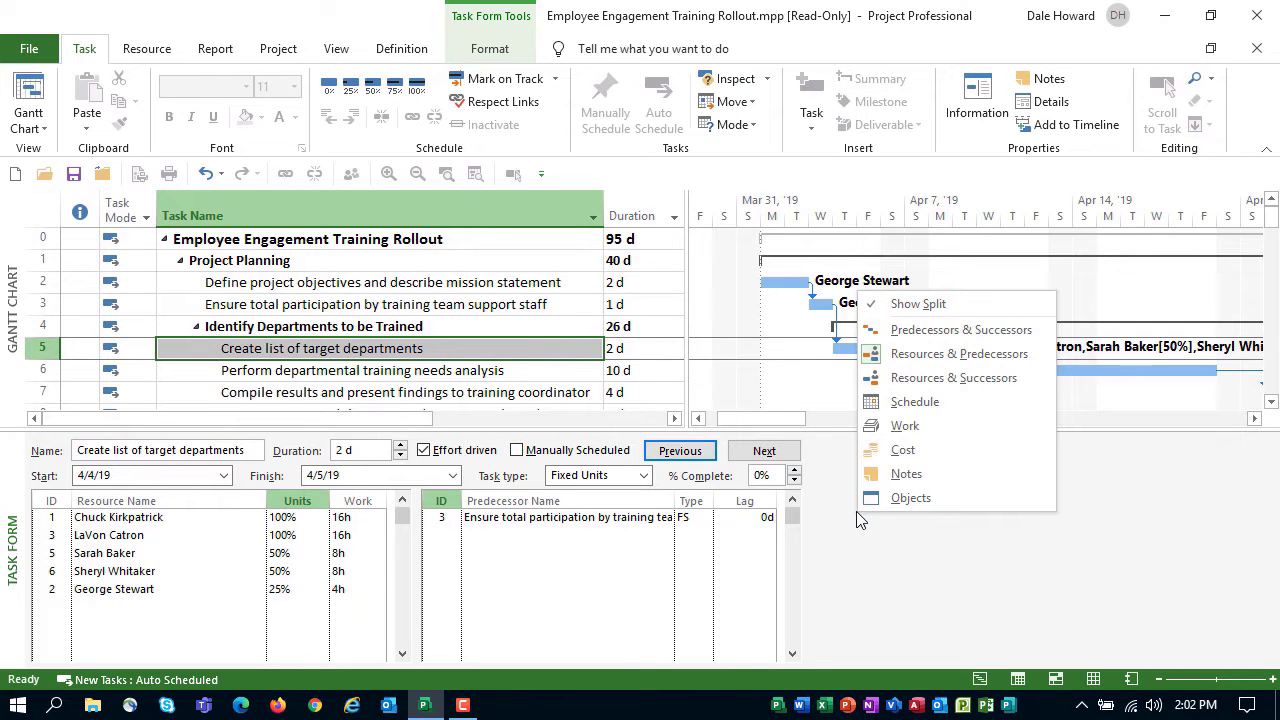
pyautogui.click(918, 304)
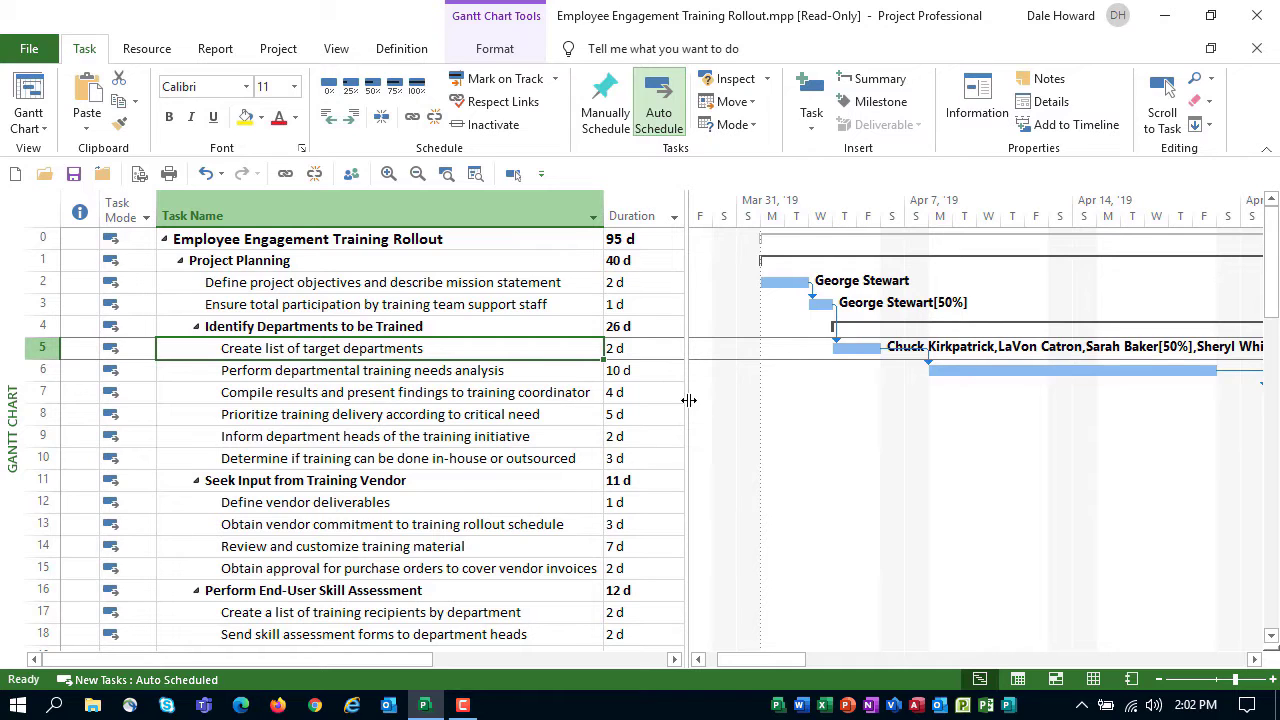
pyautogui.moveTo(689, 400); pyautogui.dragTo(1266, 385)
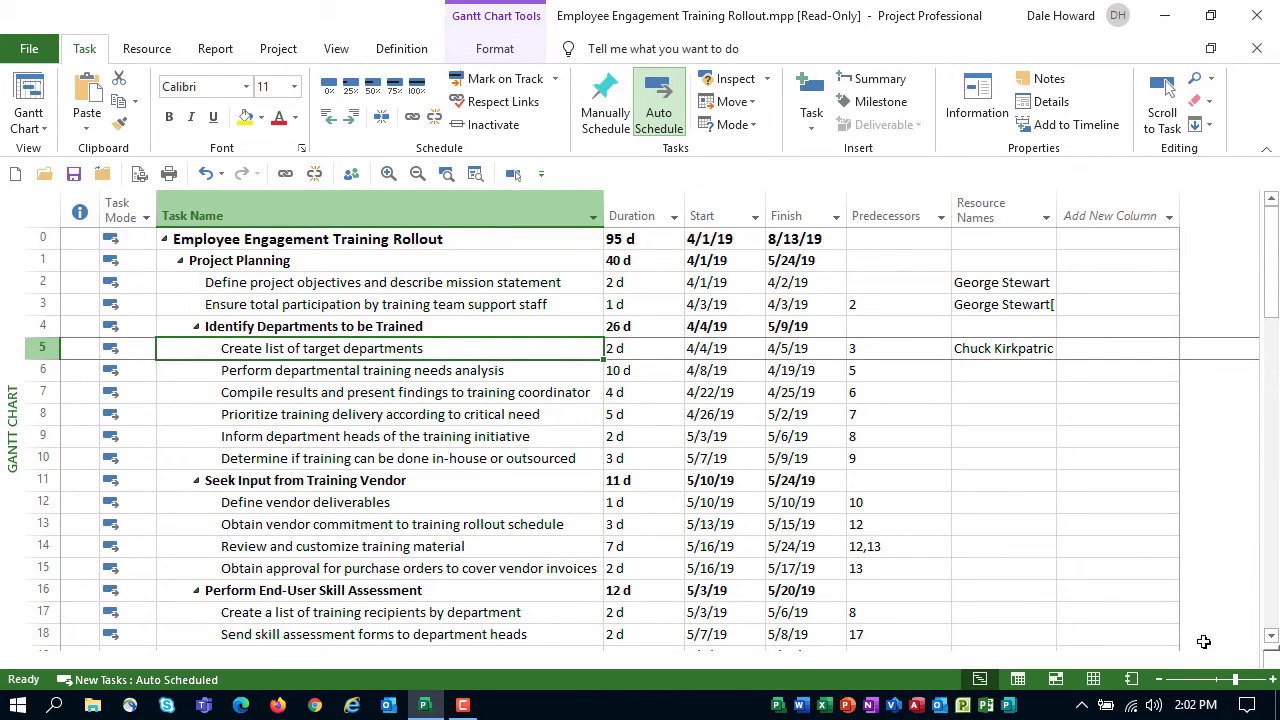
pyautogui.doubleClick(1058, 204)
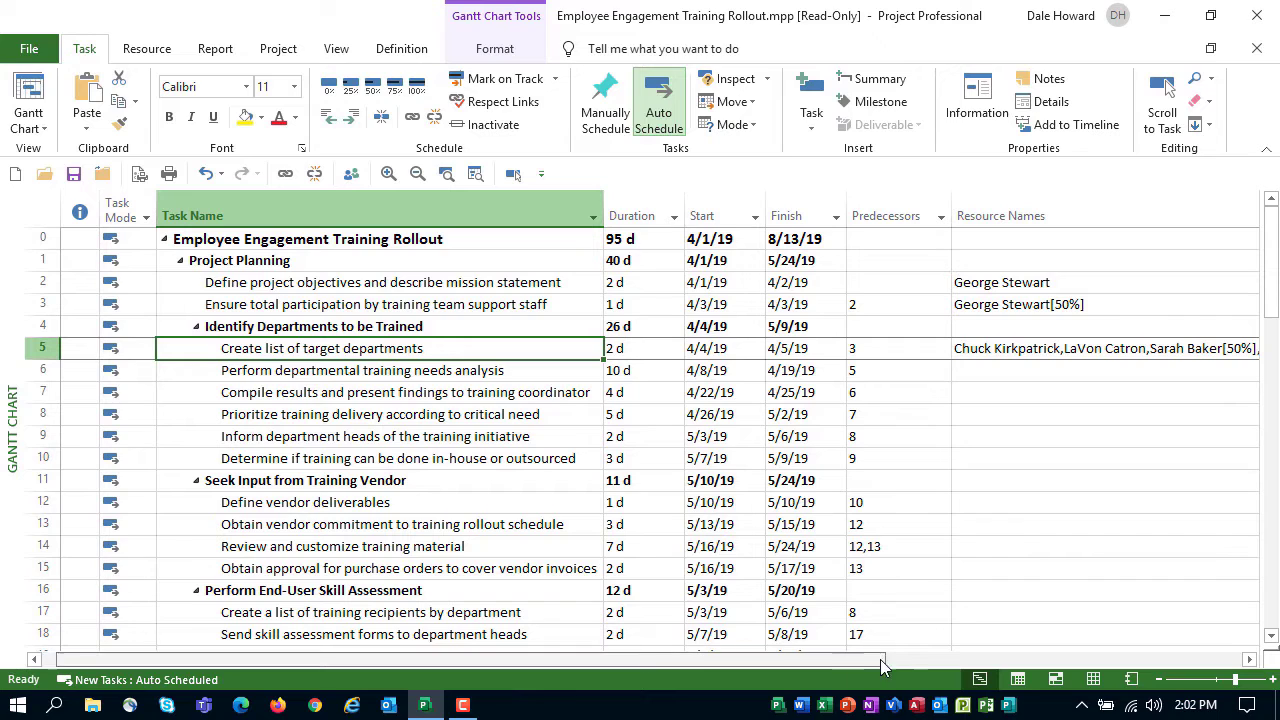
pyautogui.click(947, 660)
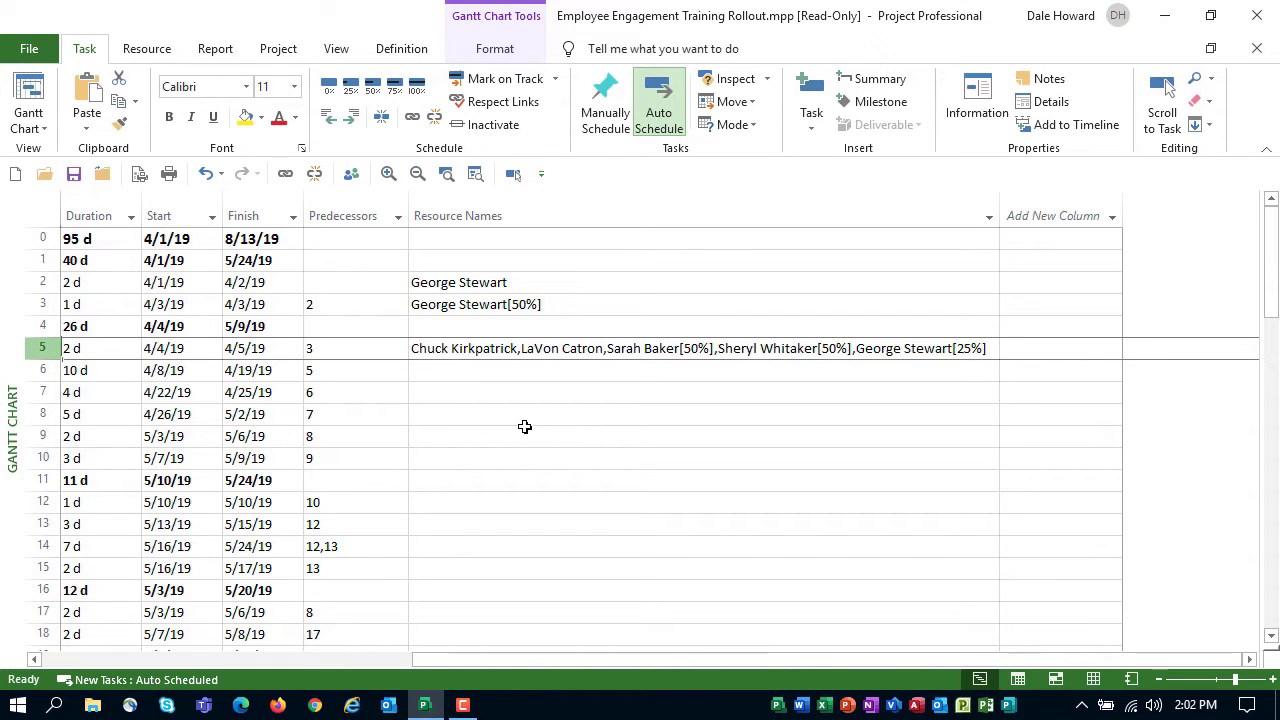
# - Fill the Resource Names assignments of task 5 down through tasks 6 to 10
pyautogui.click(852, 348)
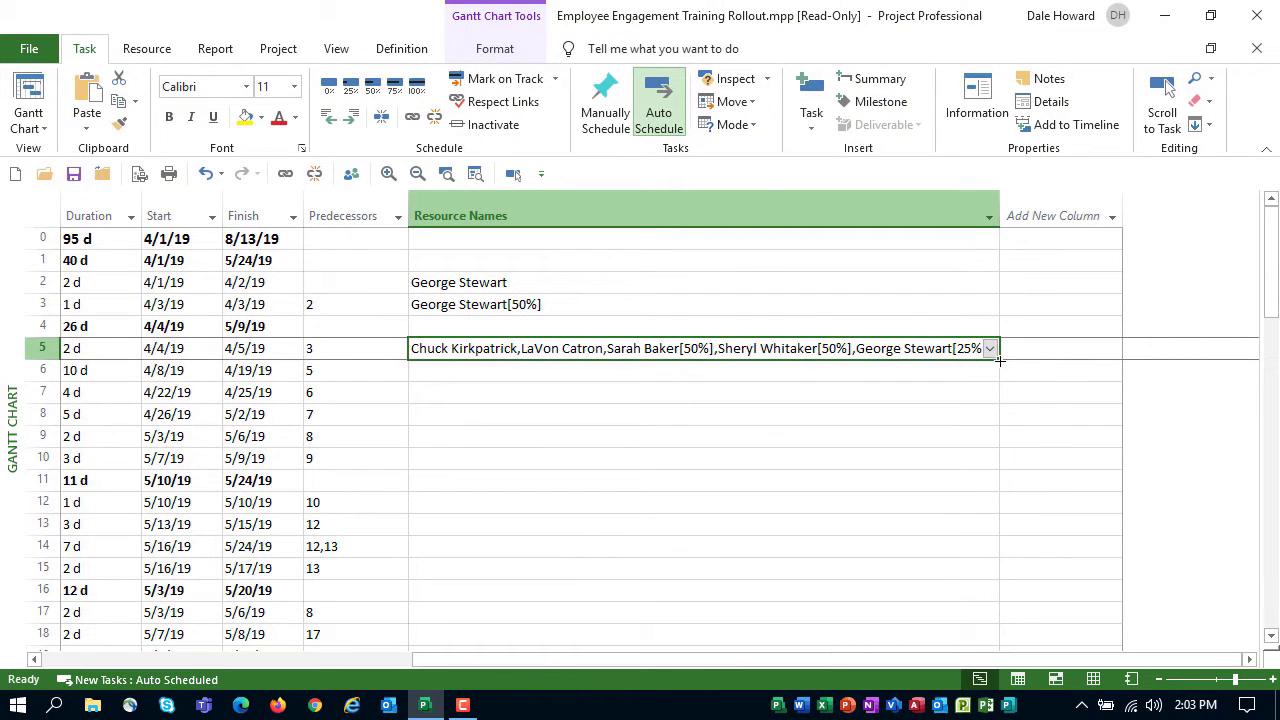
pyautogui.moveTo(1000, 360); pyautogui.dragTo(1014, 464)
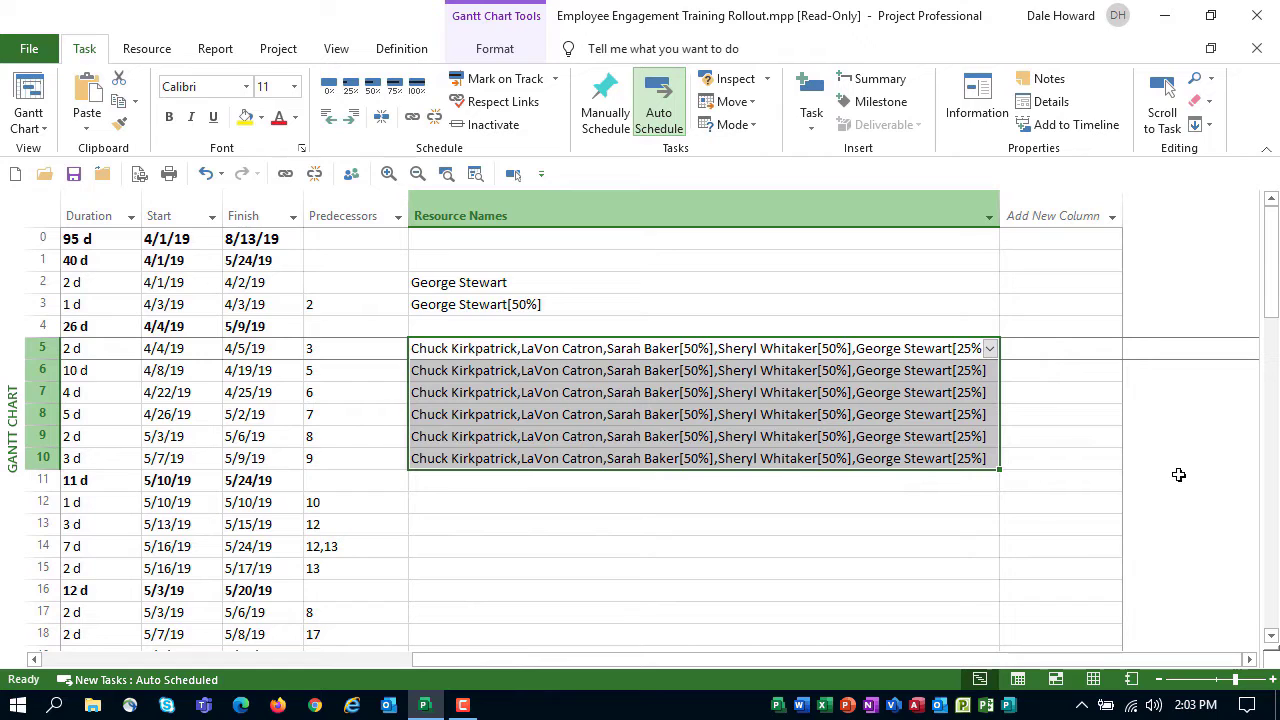
# - Copy the Resource Names cell of task 5, Create list of target departments
pyautogui.click(938, 350)
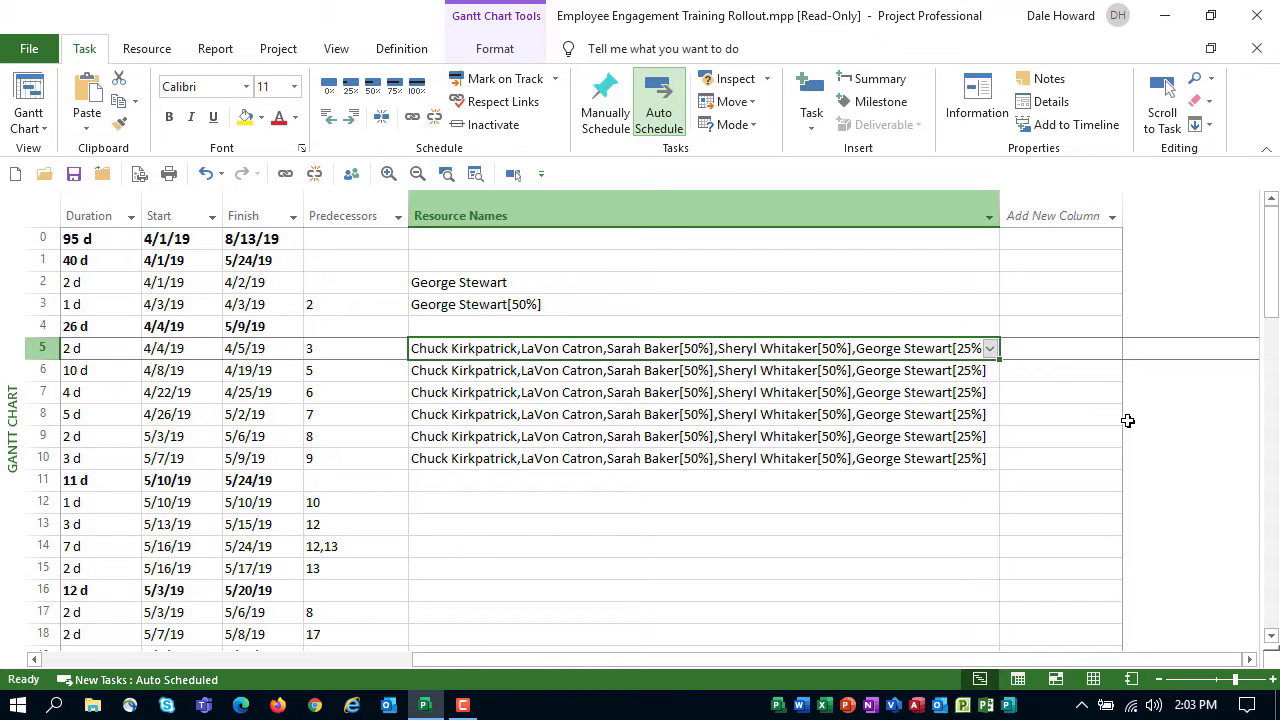
pyautogui.rightClick(814, 350)
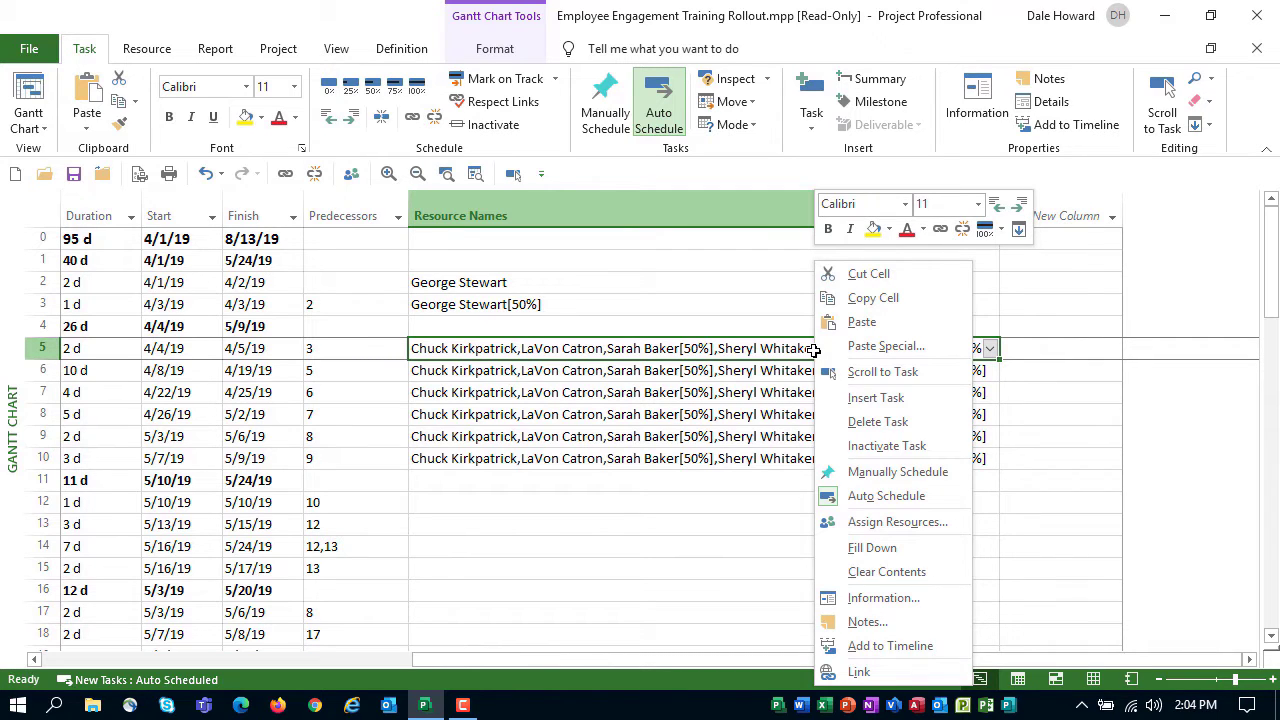
pyautogui.click(873, 298)
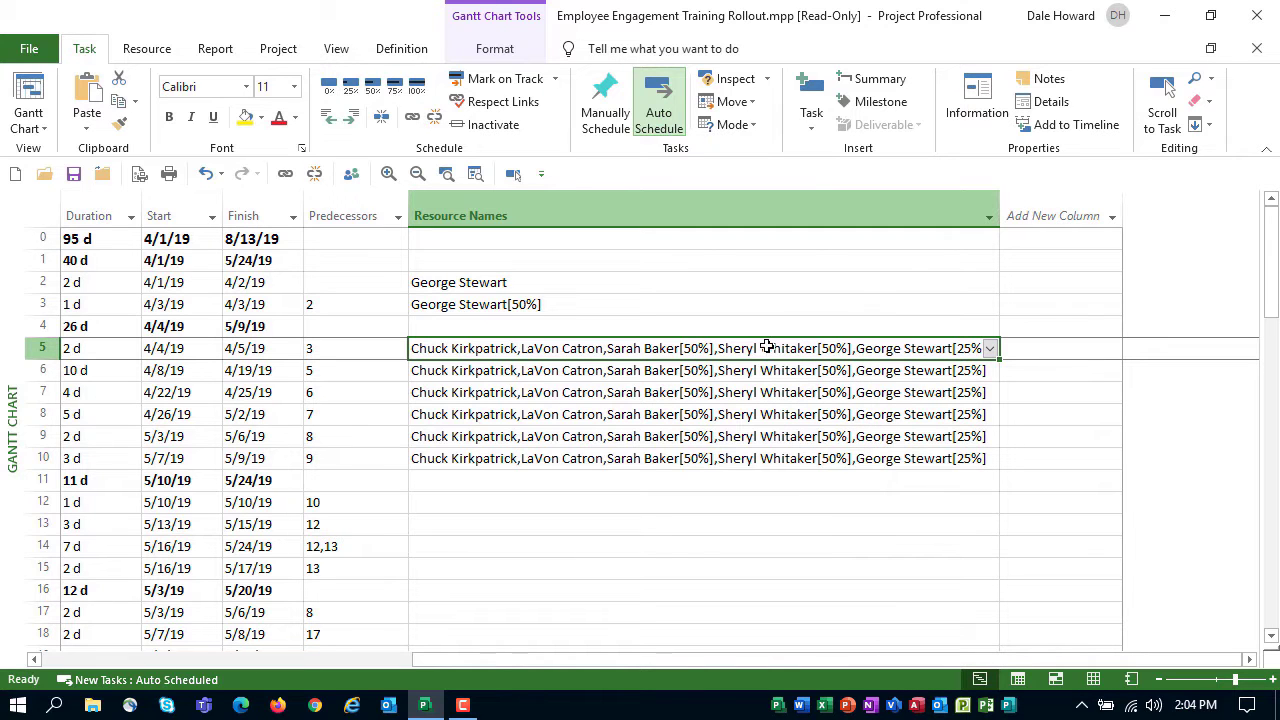
# - Paste the copied resource assignments into the Resource Names cell of task 17, Create a list of training recipients by department
pyautogui.click(356, 658)
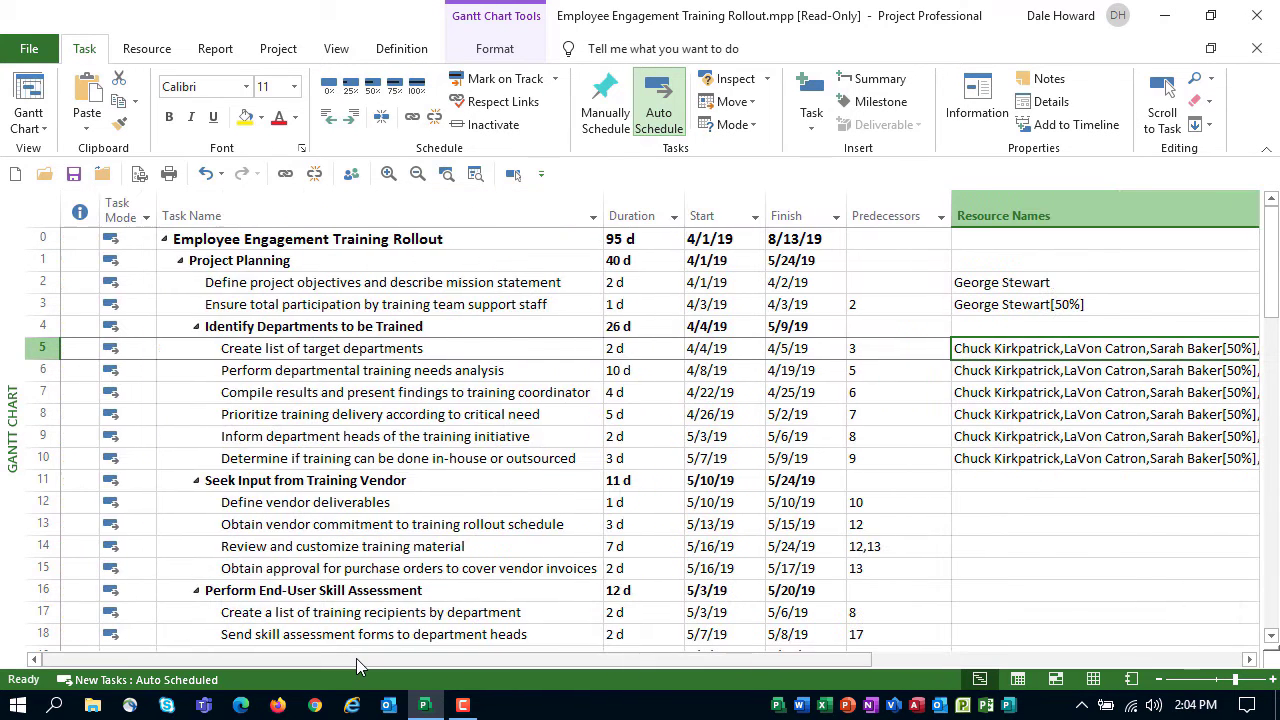
pyautogui.scroll(-1, 427, 501)
pyautogui.scroll(-3, 427, 501)
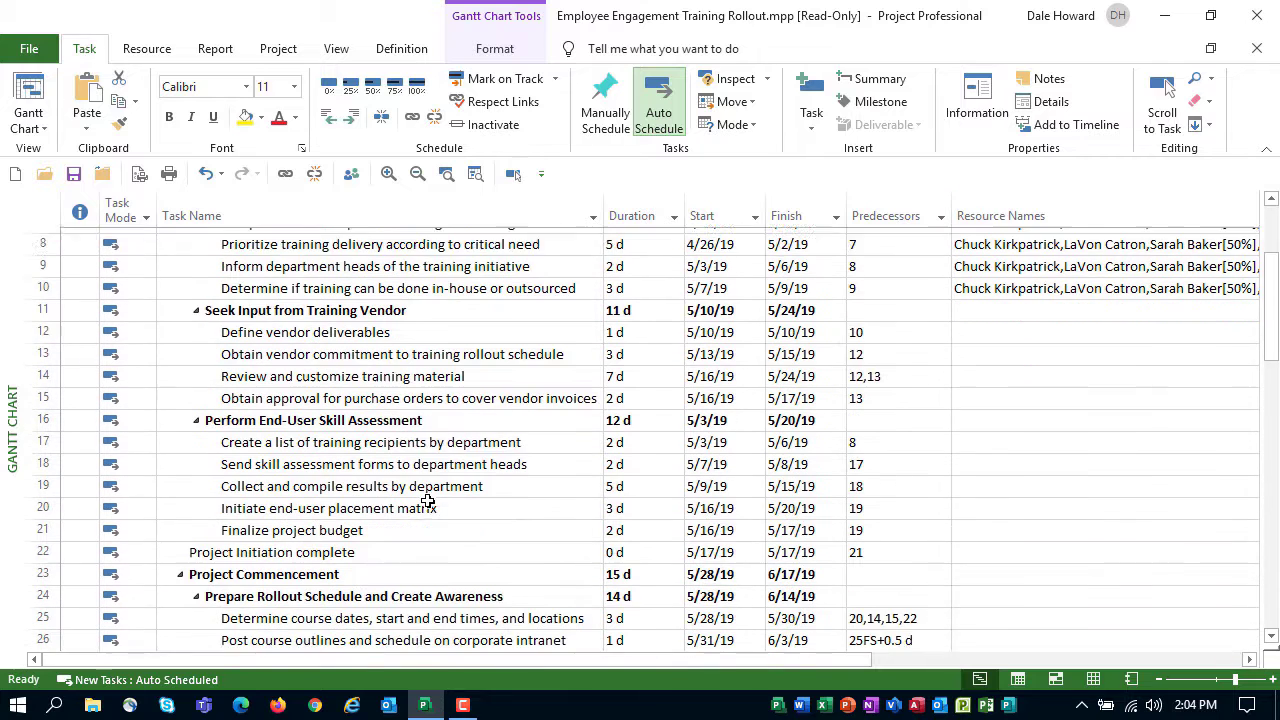
pyautogui.click(389, 418)
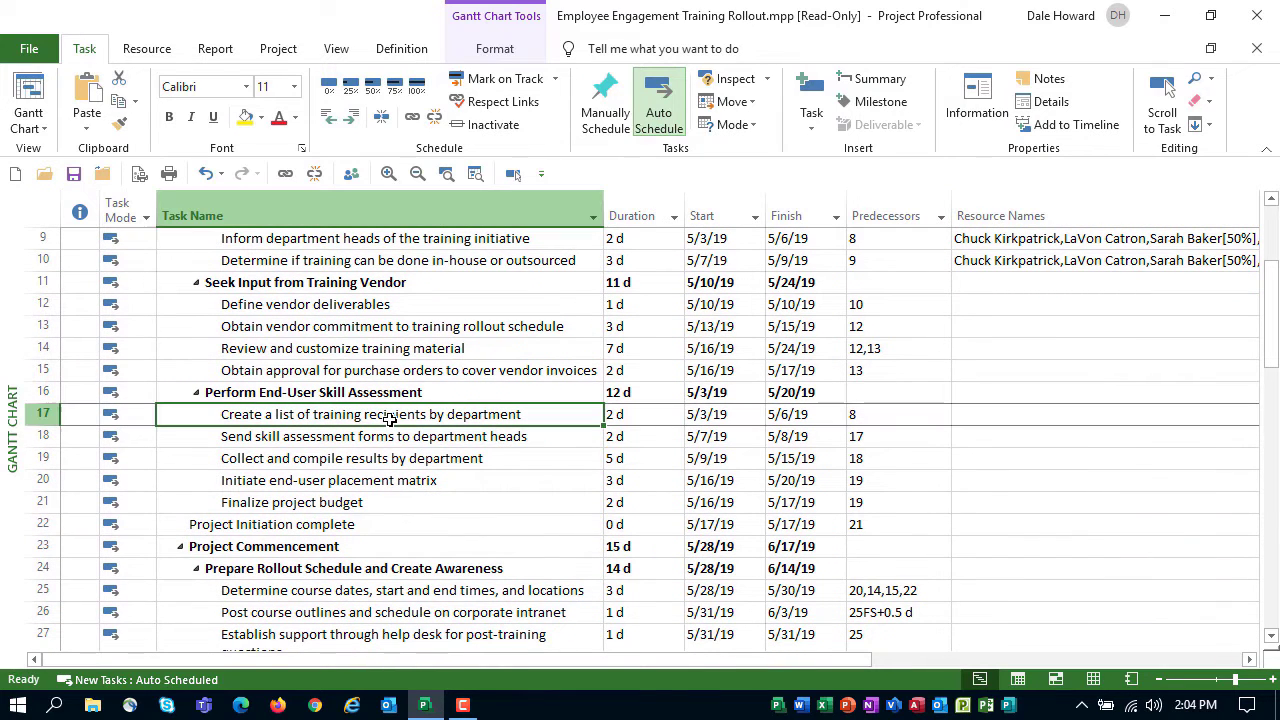
pyautogui.click(1006, 416)
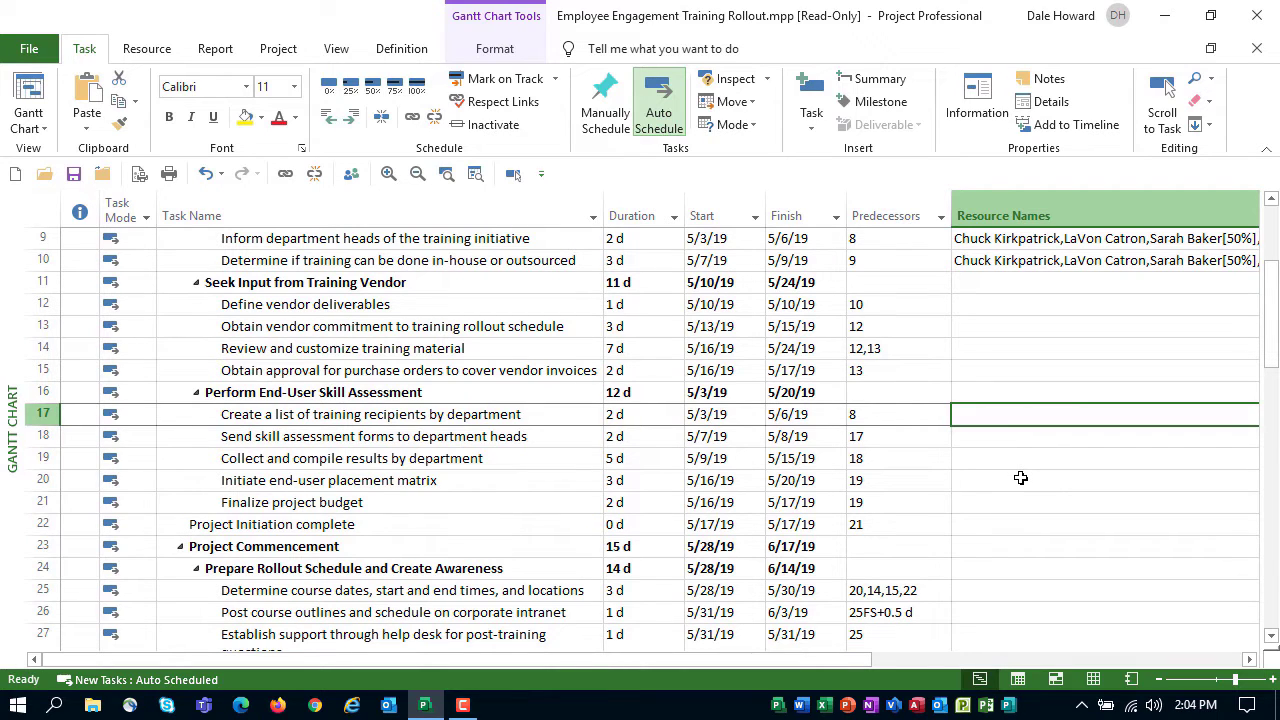
pyautogui.hotkey('ctrl', 'v')
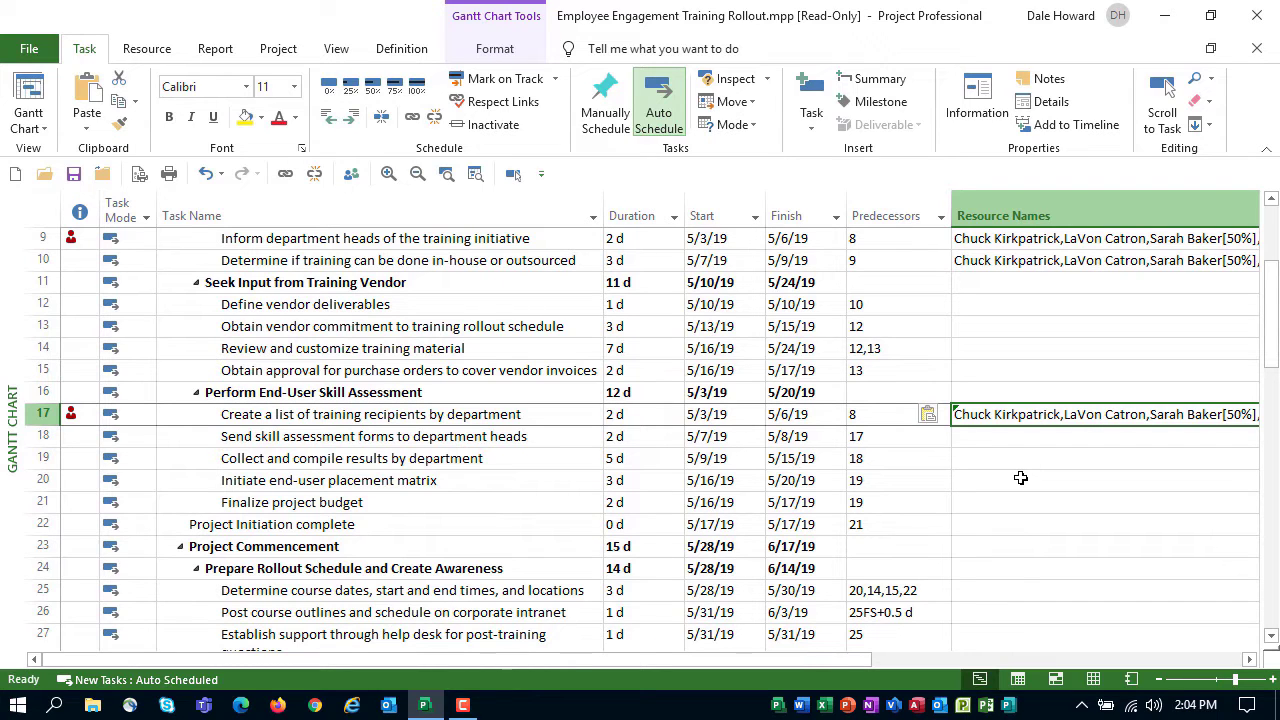
# - Paste the same resource assignments into the Resource Names cell of task 19, Collect and compile results by department
pyautogui.click(430, 462)
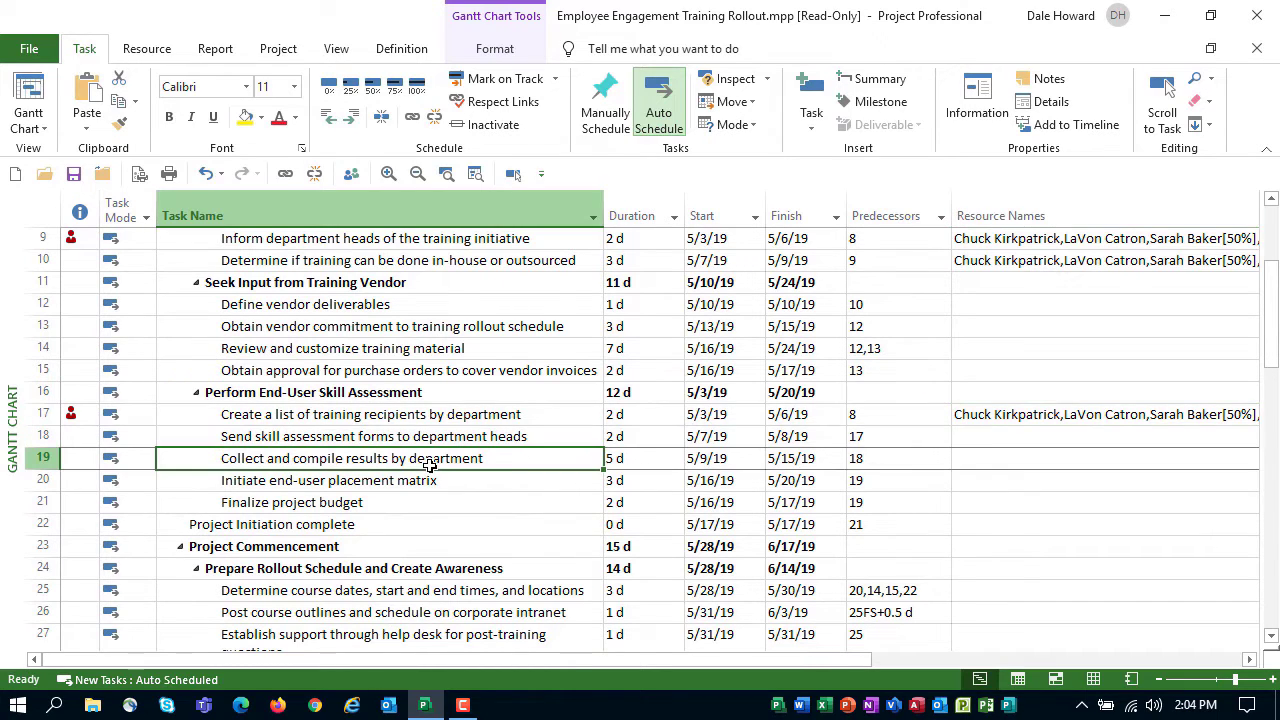
pyautogui.click(1002, 462)
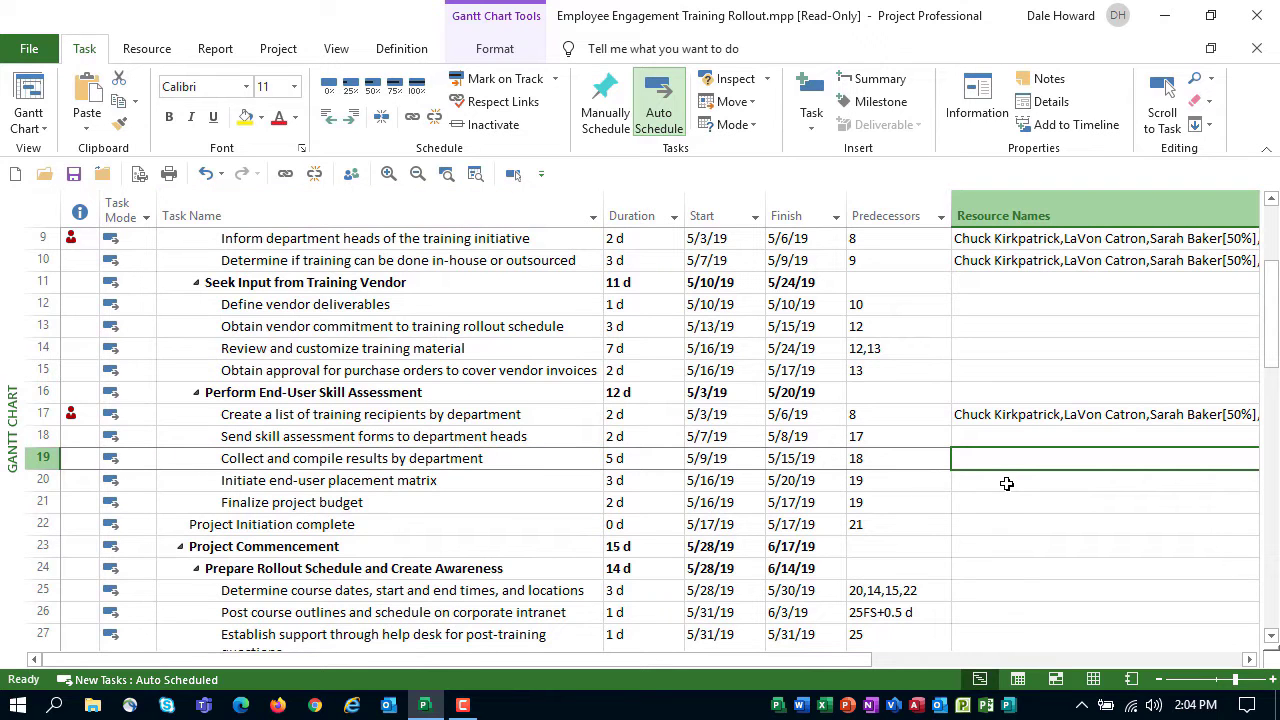
pyautogui.hotkey('ctrl', 'v')
# - Paste the copied resource assignments into the Resource Names cell of task 50, Collect feedback and compile results
pyautogui.scroll(-7, 1007, 483)
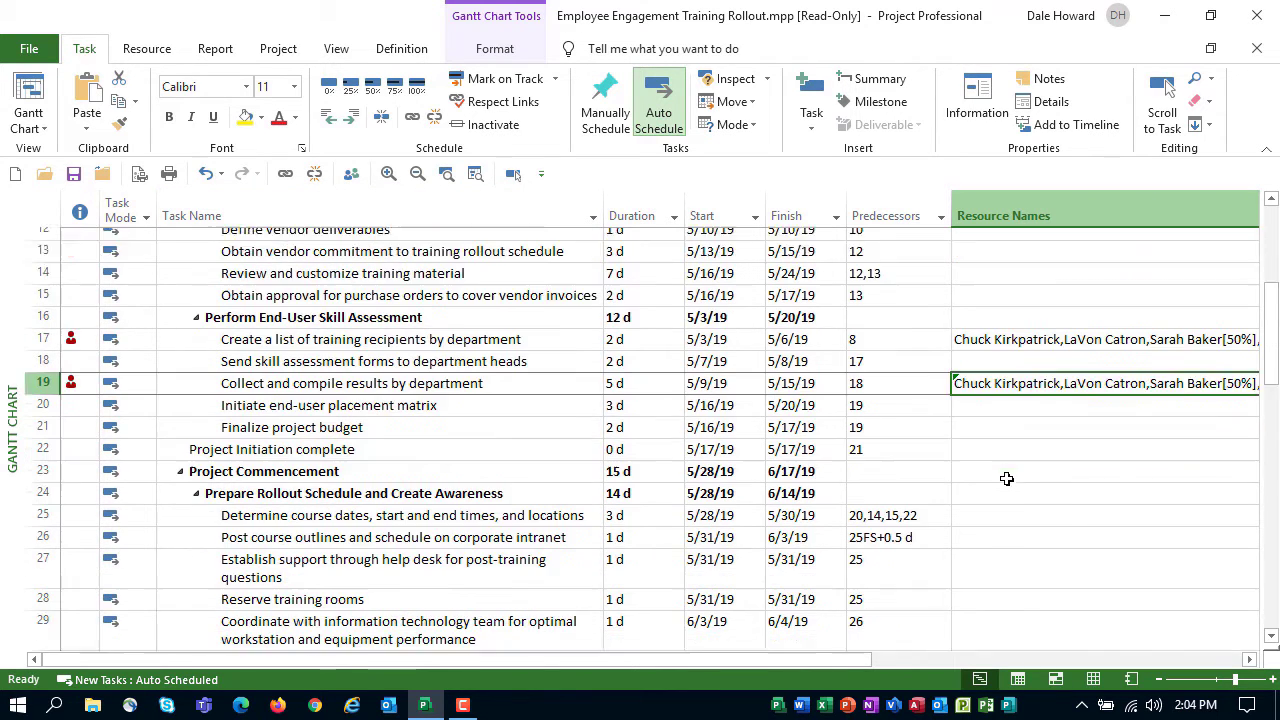
pyautogui.scroll(-3, 1007, 478)
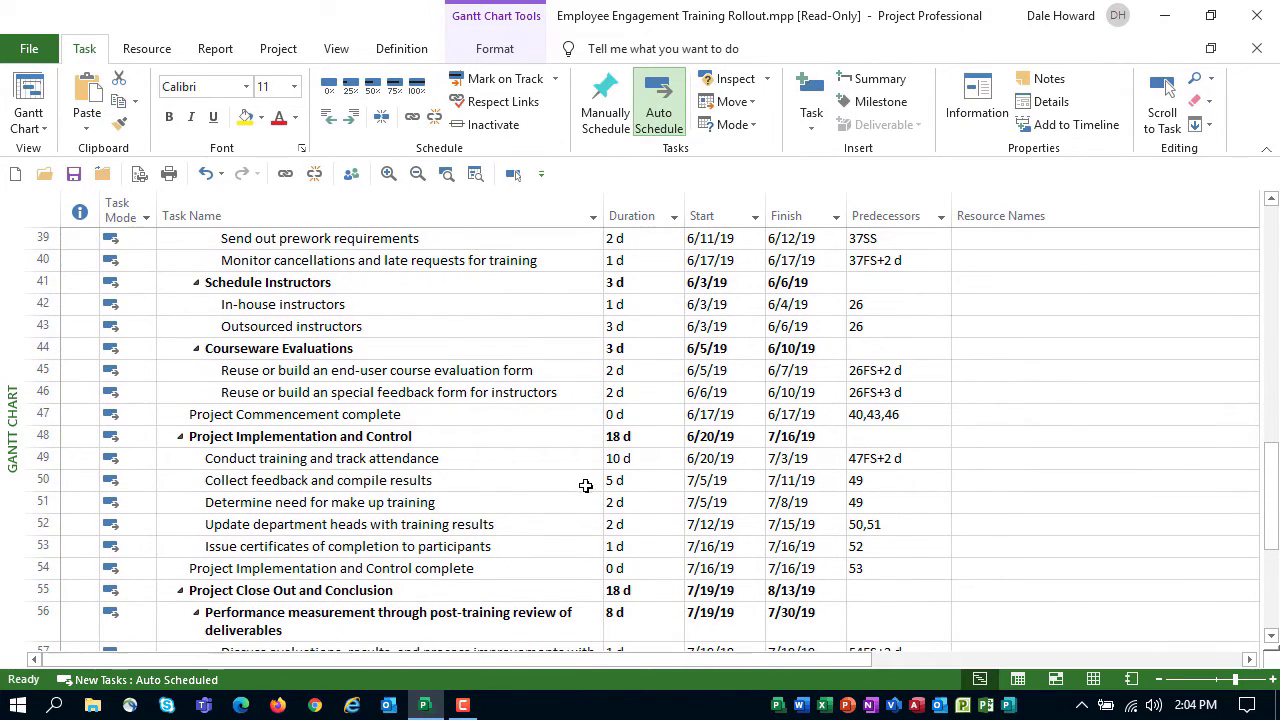
pyautogui.click(492, 484)
pyautogui.click(970, 483)
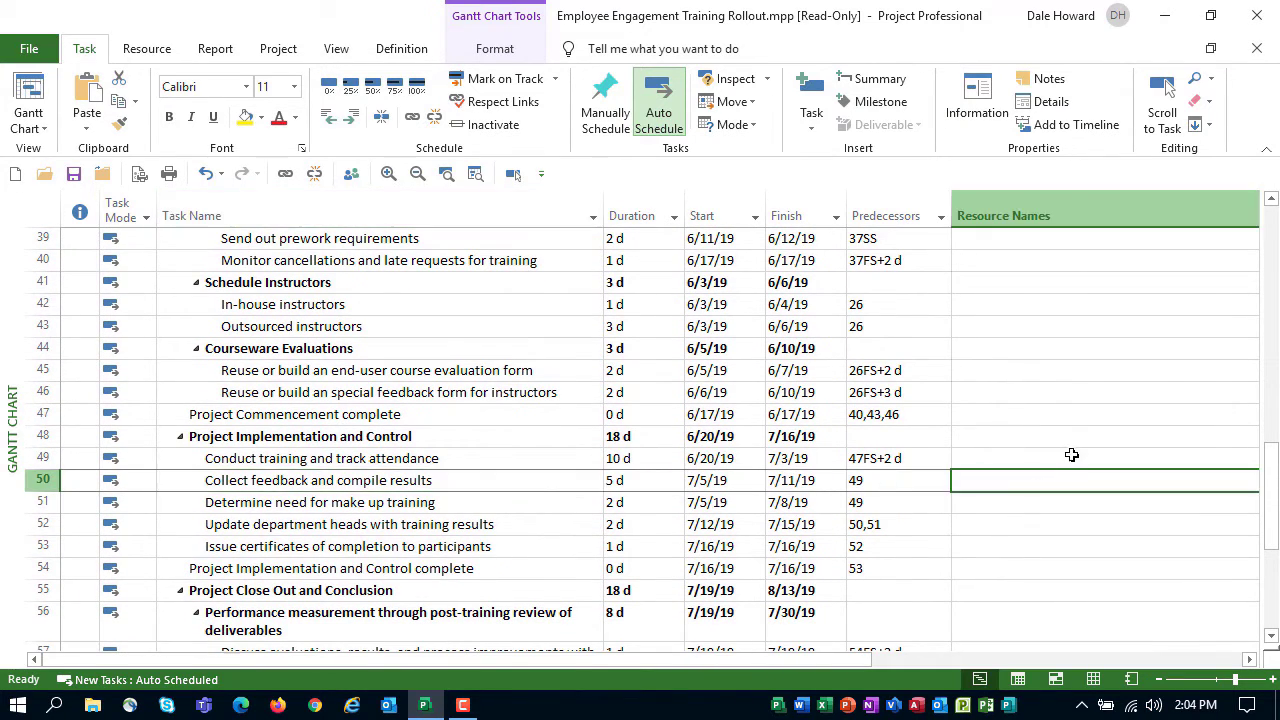
pyautogui.hotkey('ctrl', 'v')
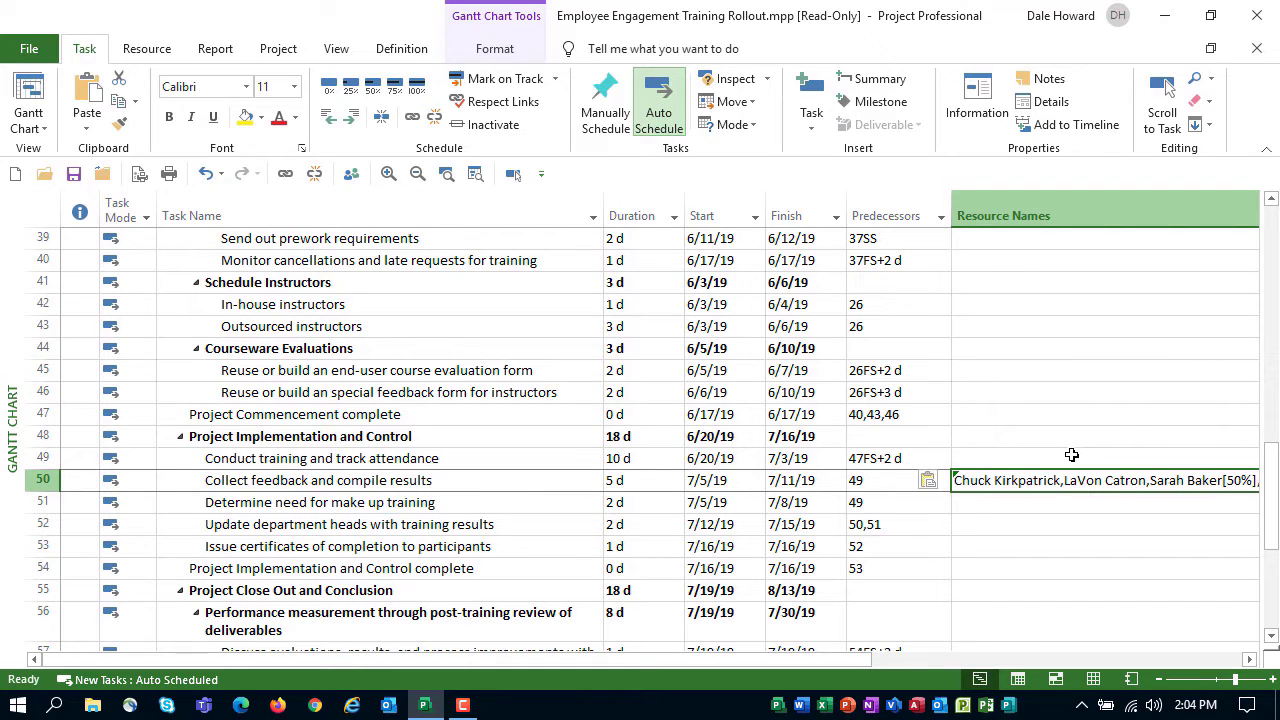
pyautogui.click(999, 656)
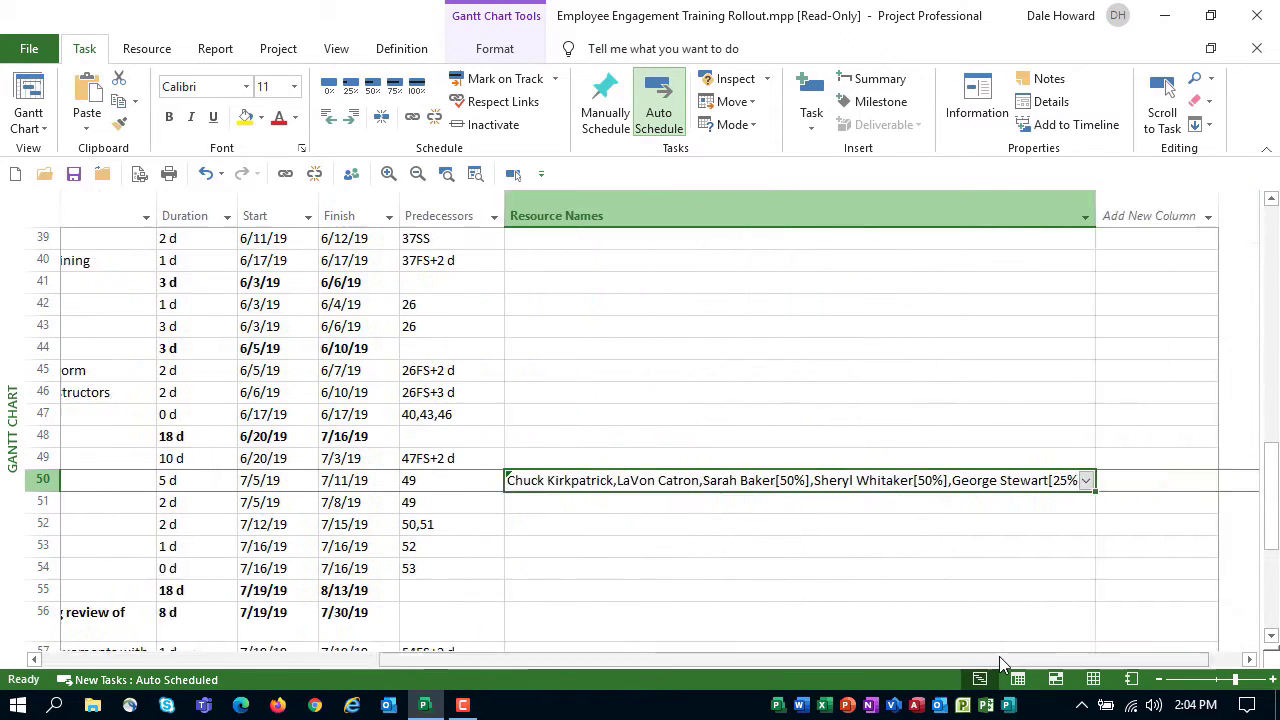
pyautogui.scroll(6, 1055, 584)
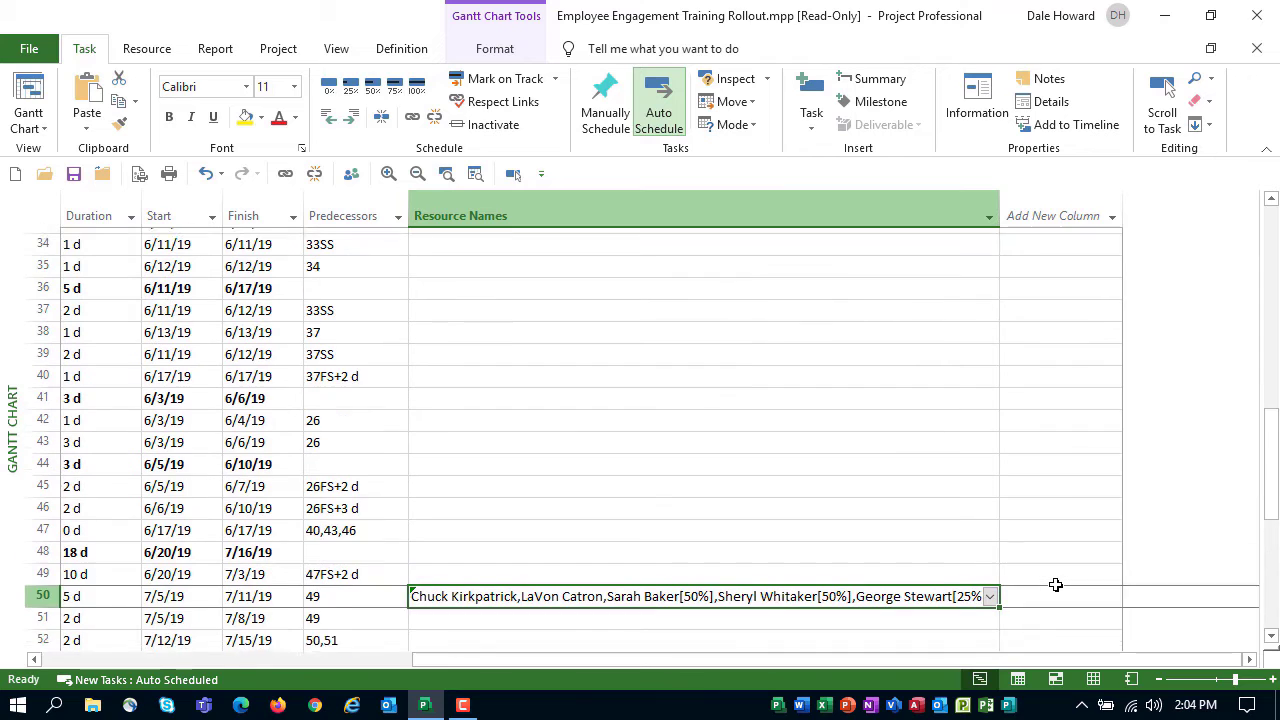
pyautogui.scroll(7, 1055, 584)
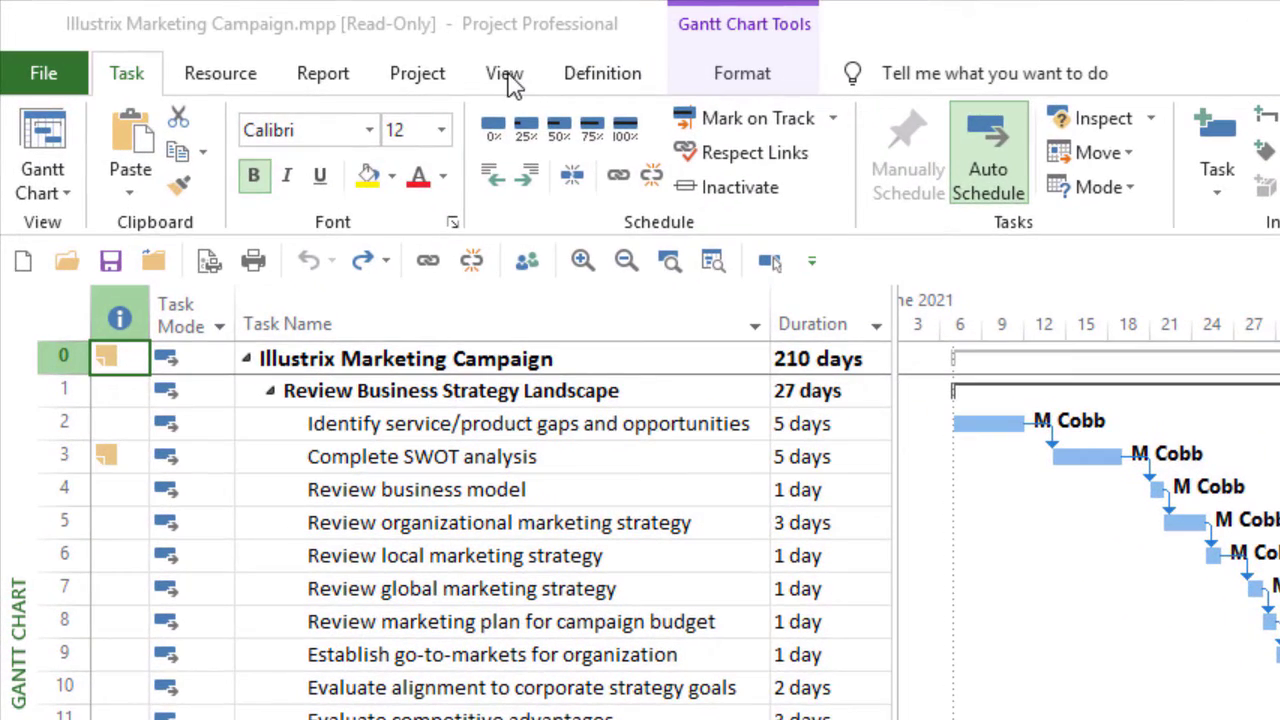
# - Show the Illustrix Marketing Campaign project in the Resource Usage view and collapse the assignments of every resource
pyautogui.click(508, 80)
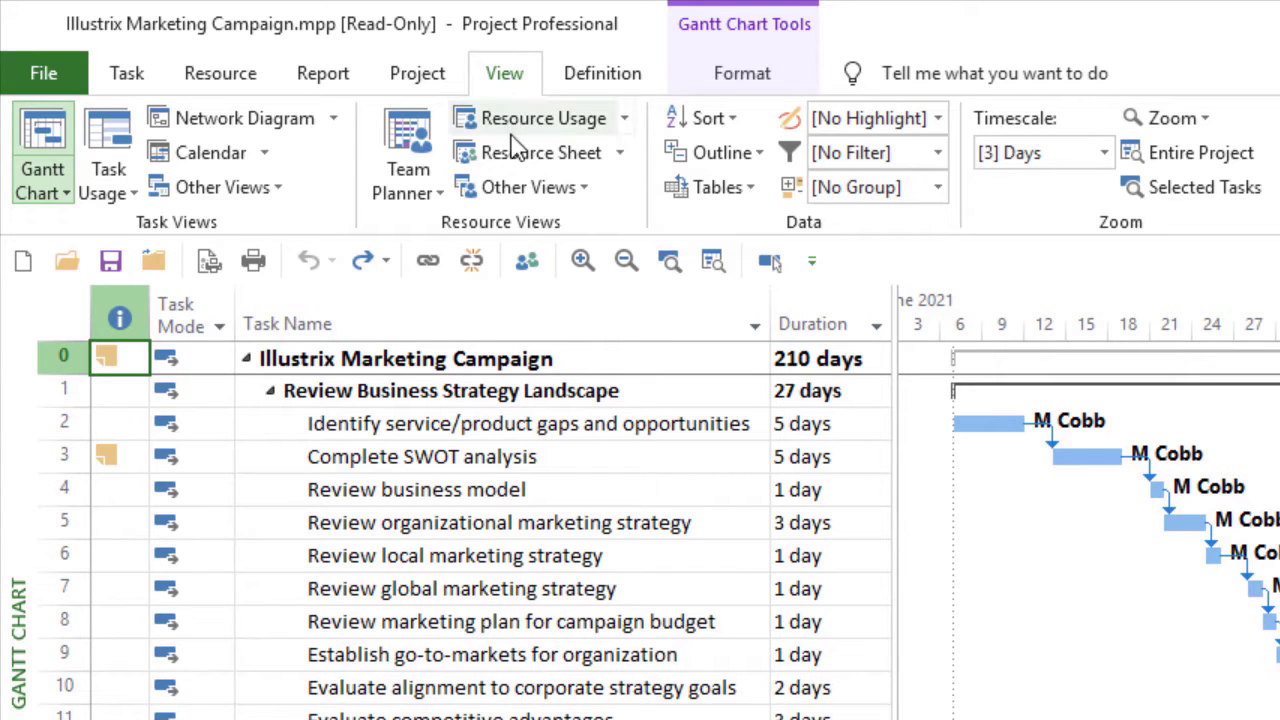
pyautogui.click(518, 122)
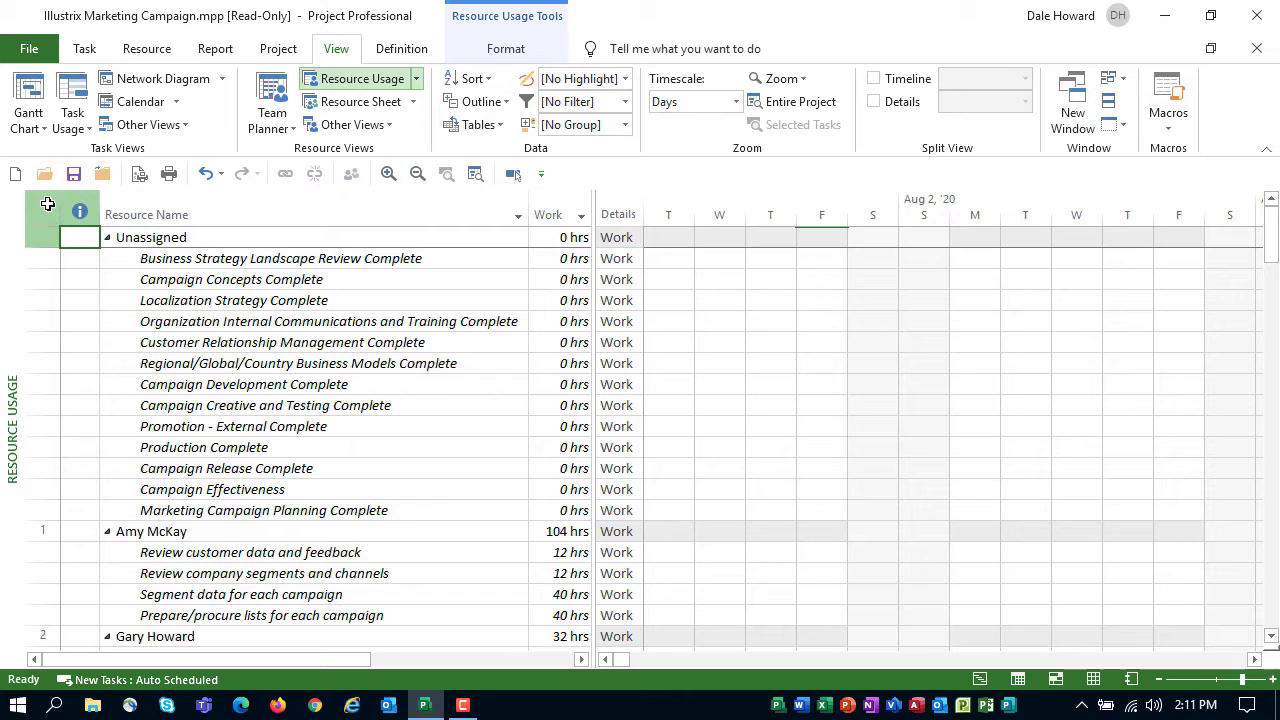
pyautogui.click(47, 204)
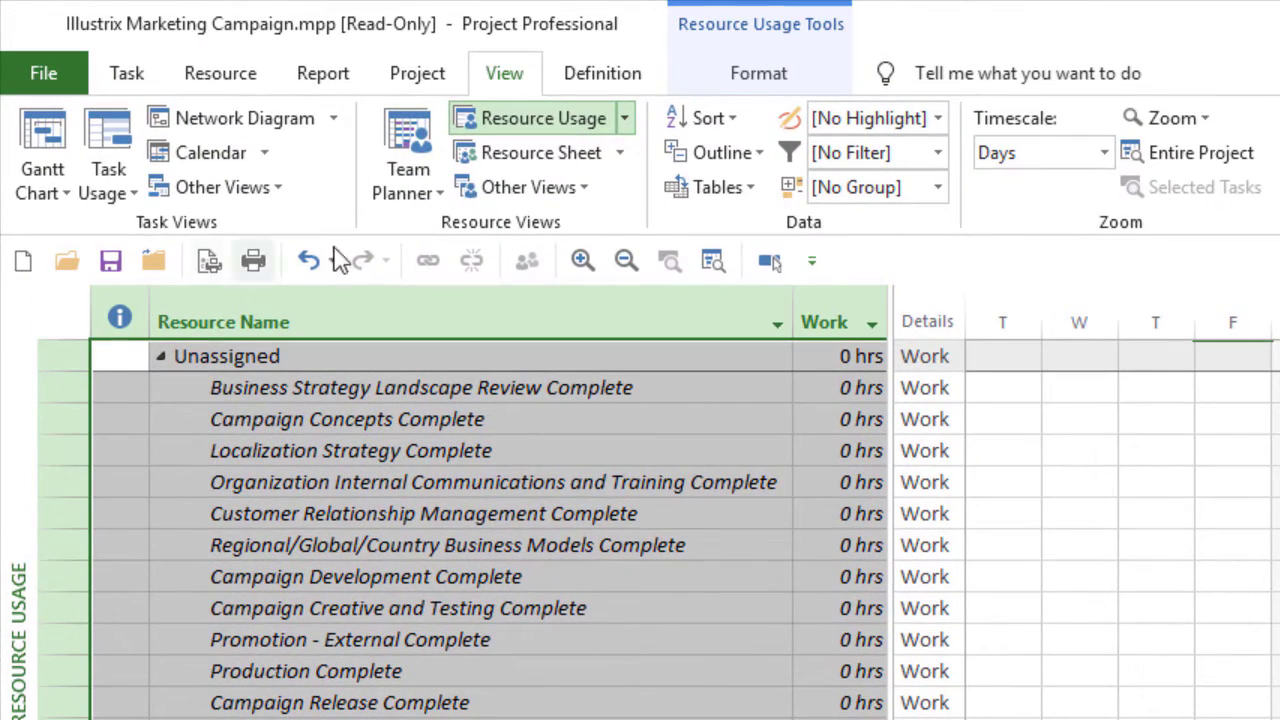
pyautogui.click(741, 165)
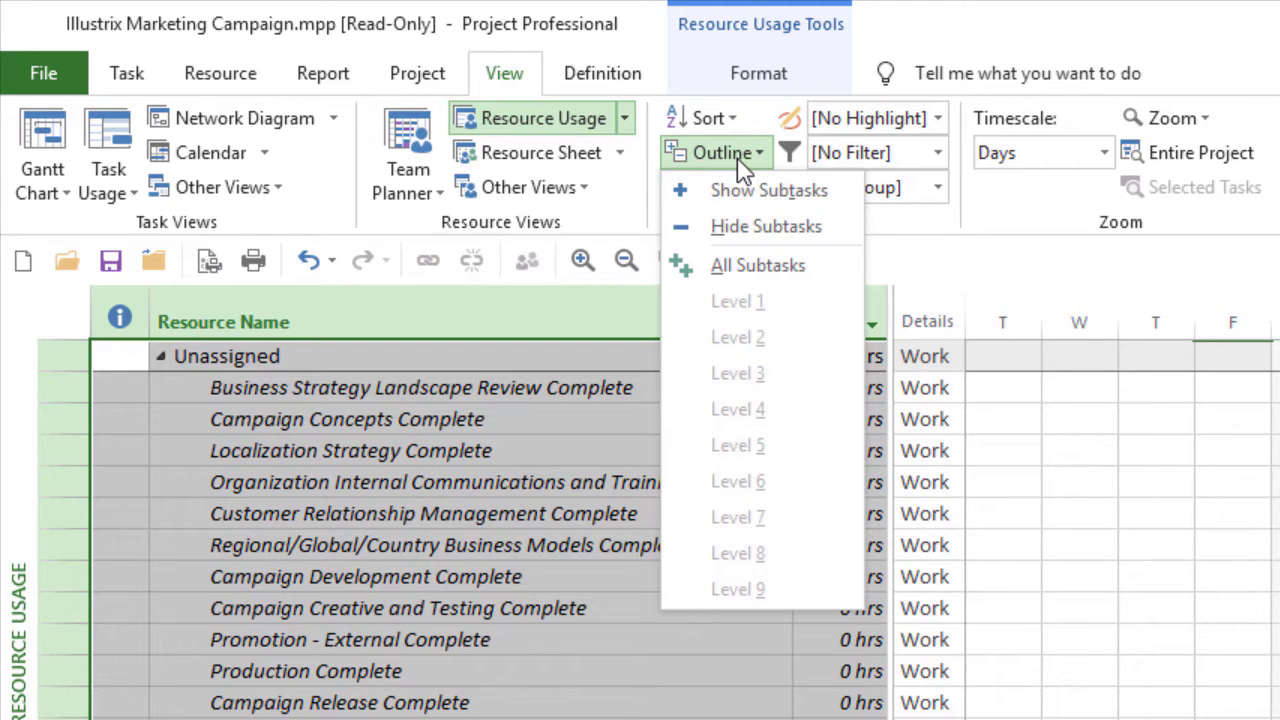
pyautogui.click(766, 230)
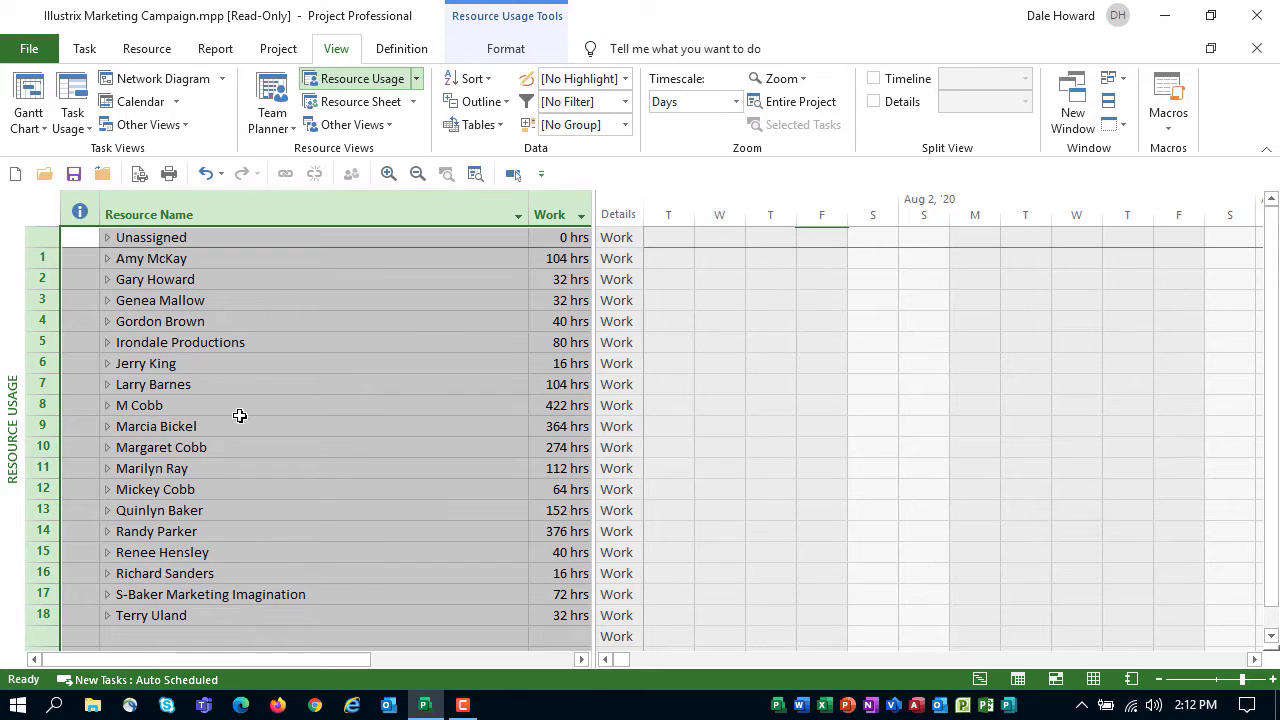
# - Expand the task assignments listed under resource 8 and resource 12
pyautogui.click(185, 406)
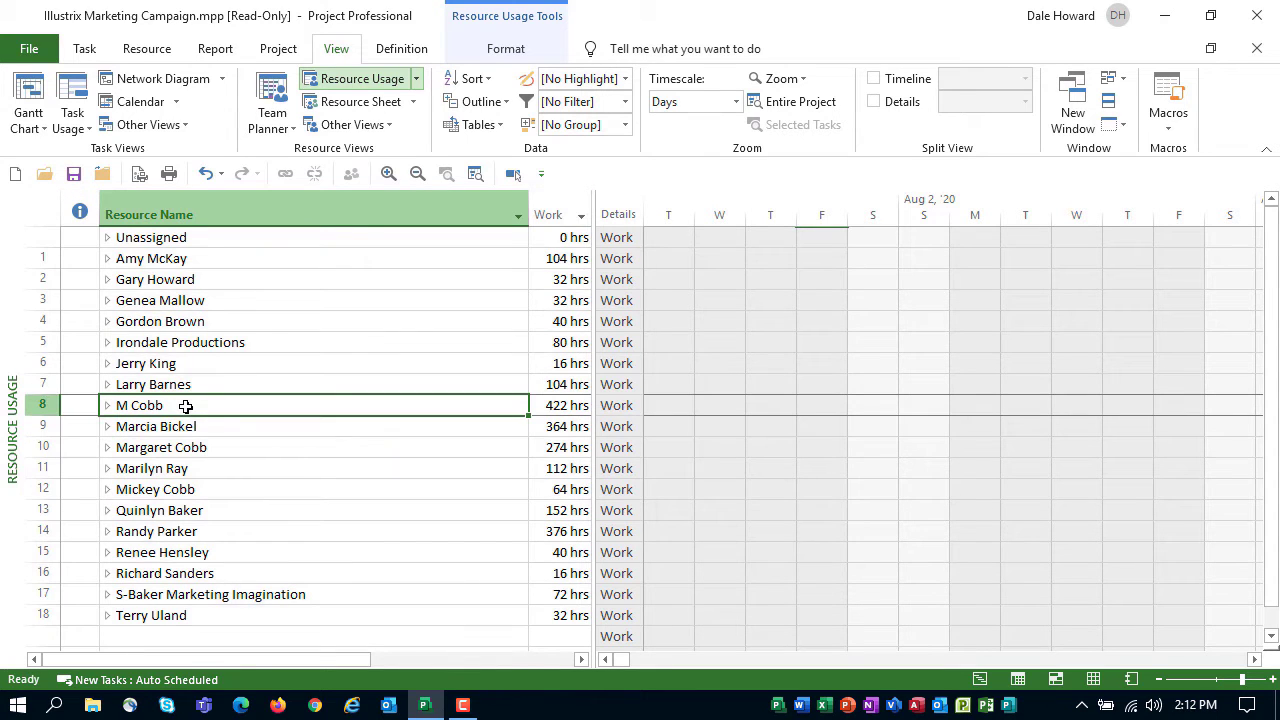
pyautogui.click(175, 490)
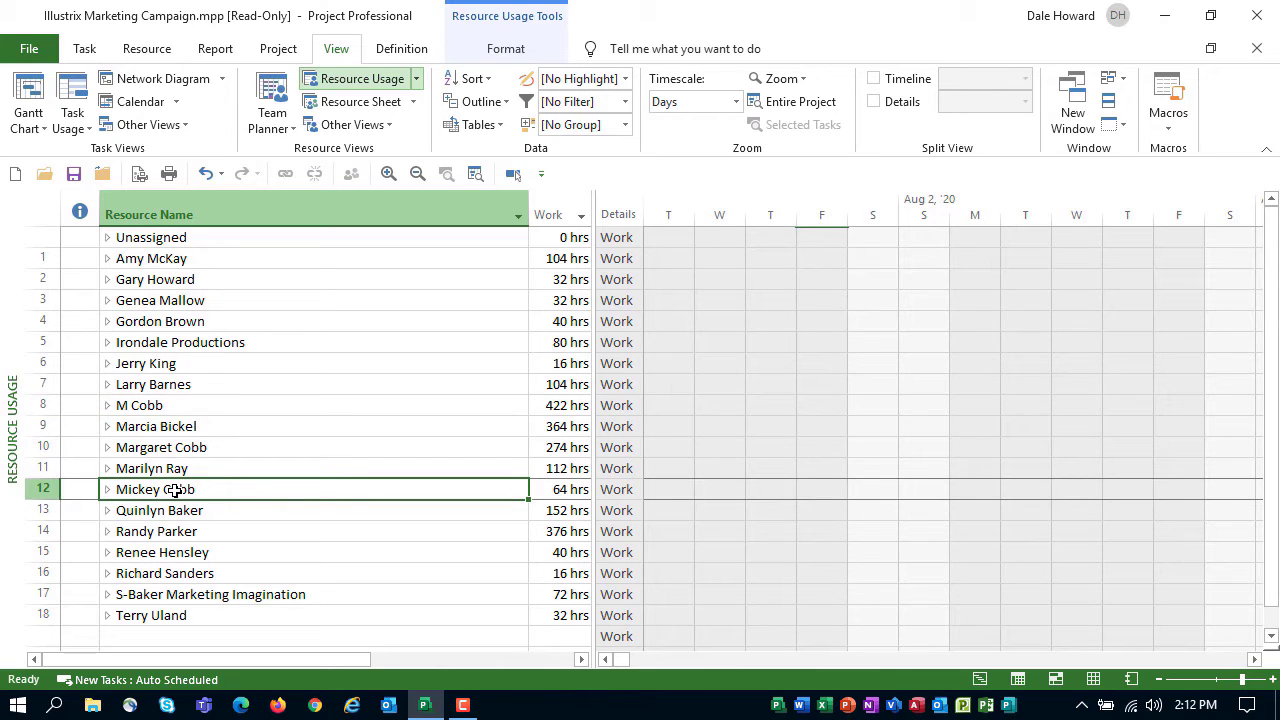
pyautogui.click(172, 448)
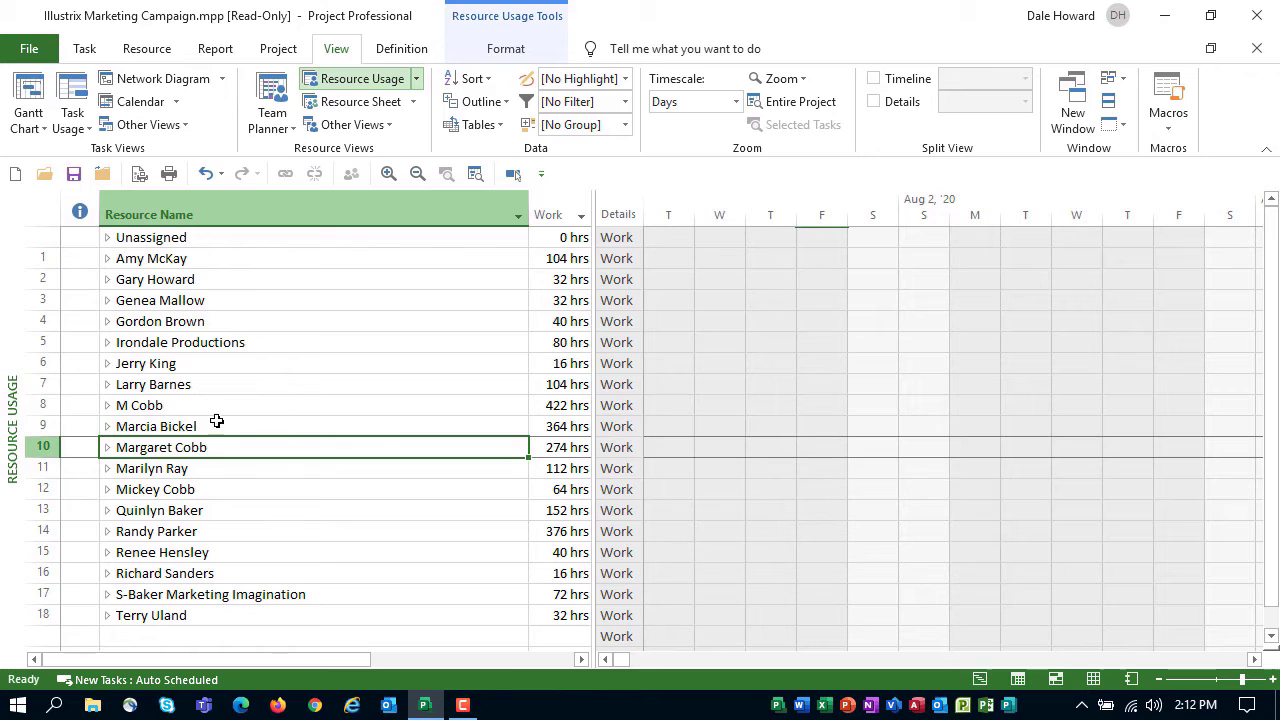
pyautogui.click(107, 406)
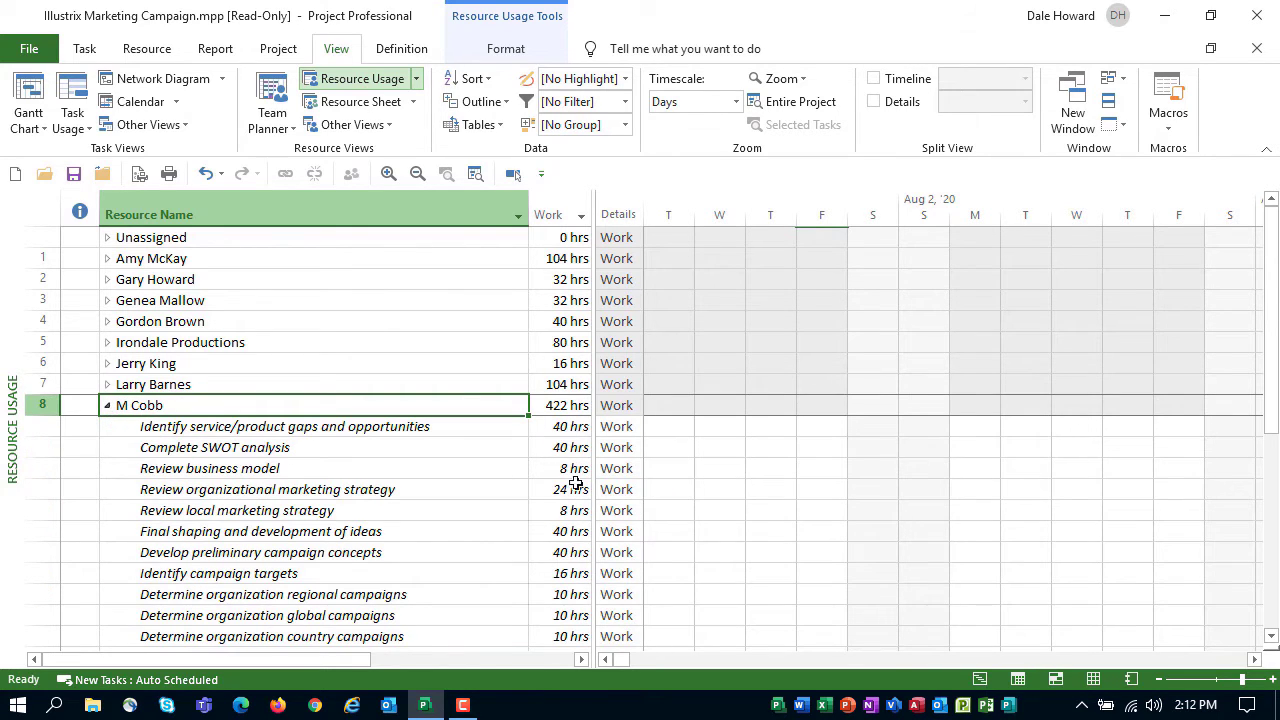
pyautogui.moveTo(1272, 641); pyautogui.dragTo(1272, 641)
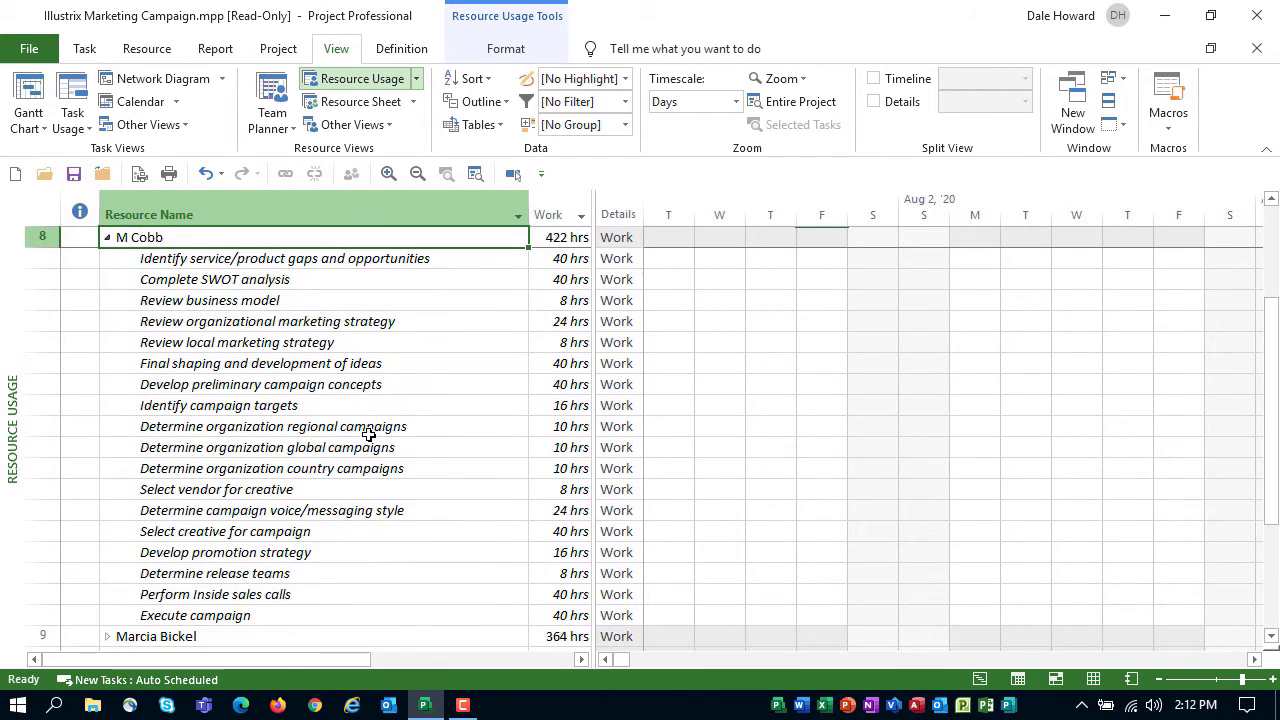
pyautogui.scroll(-3, 365, 430)
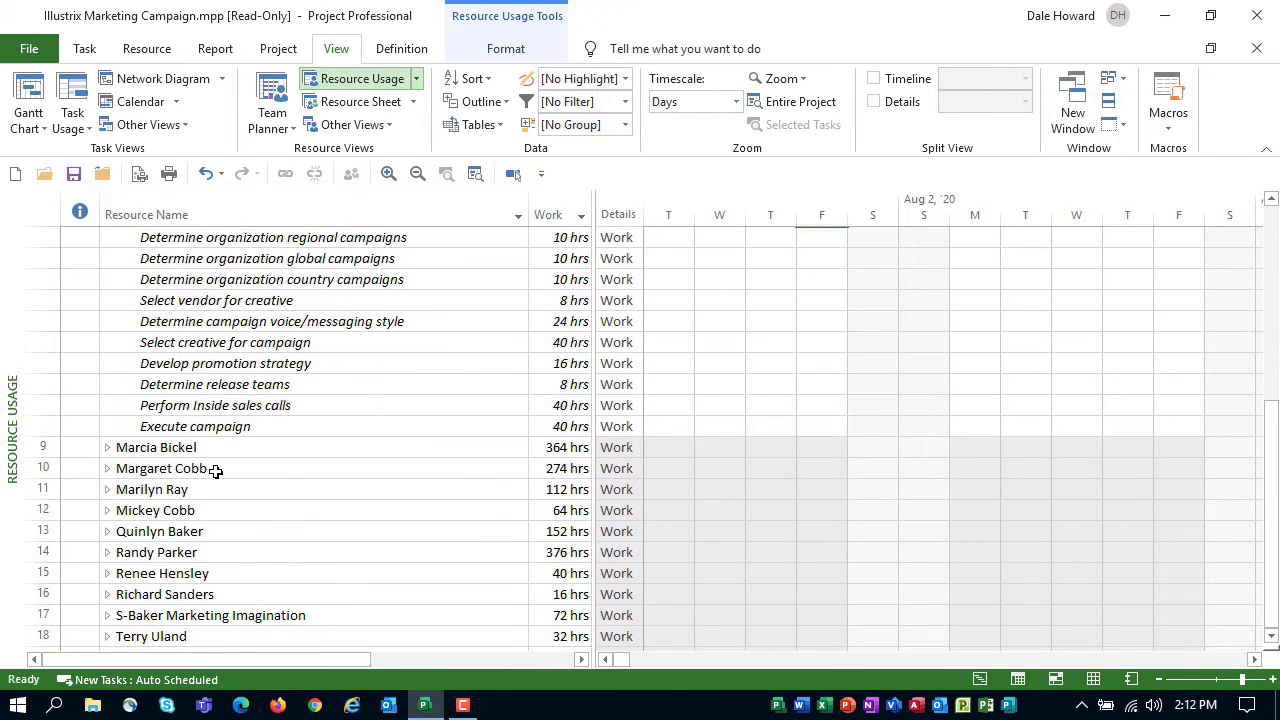
pyautogui.click(205, 510)
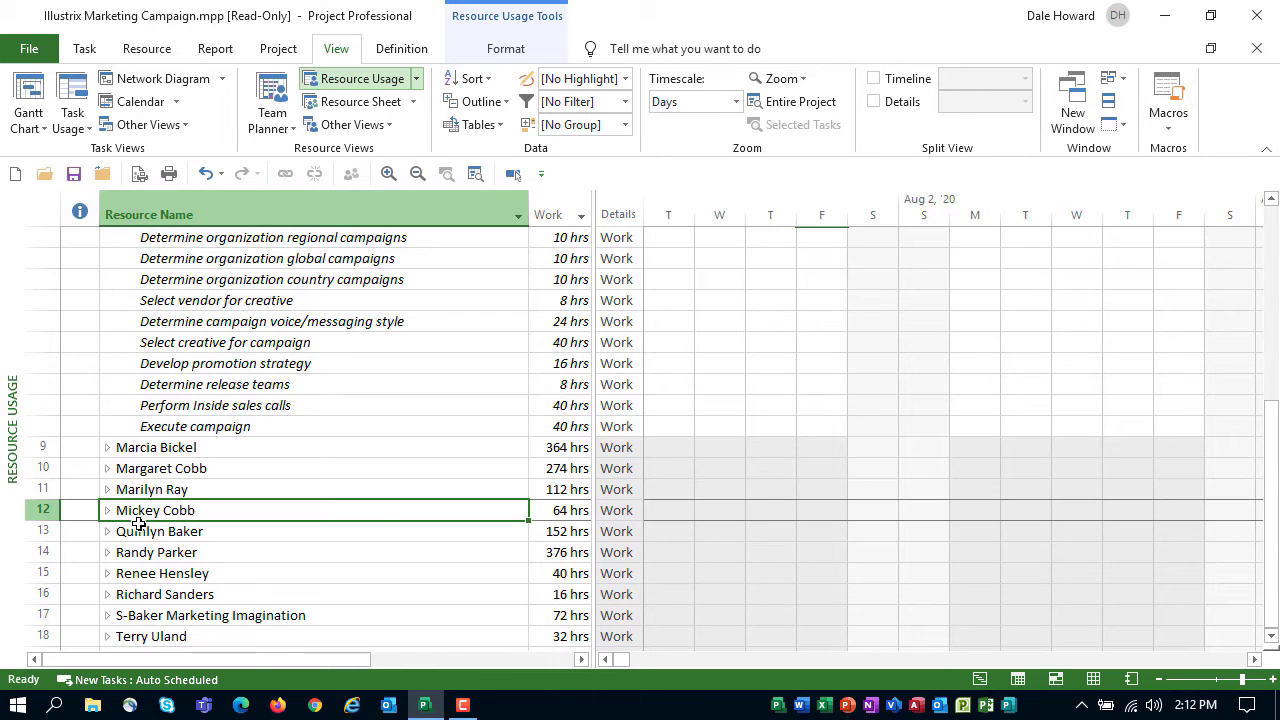
pyautogui.click(107, 510)
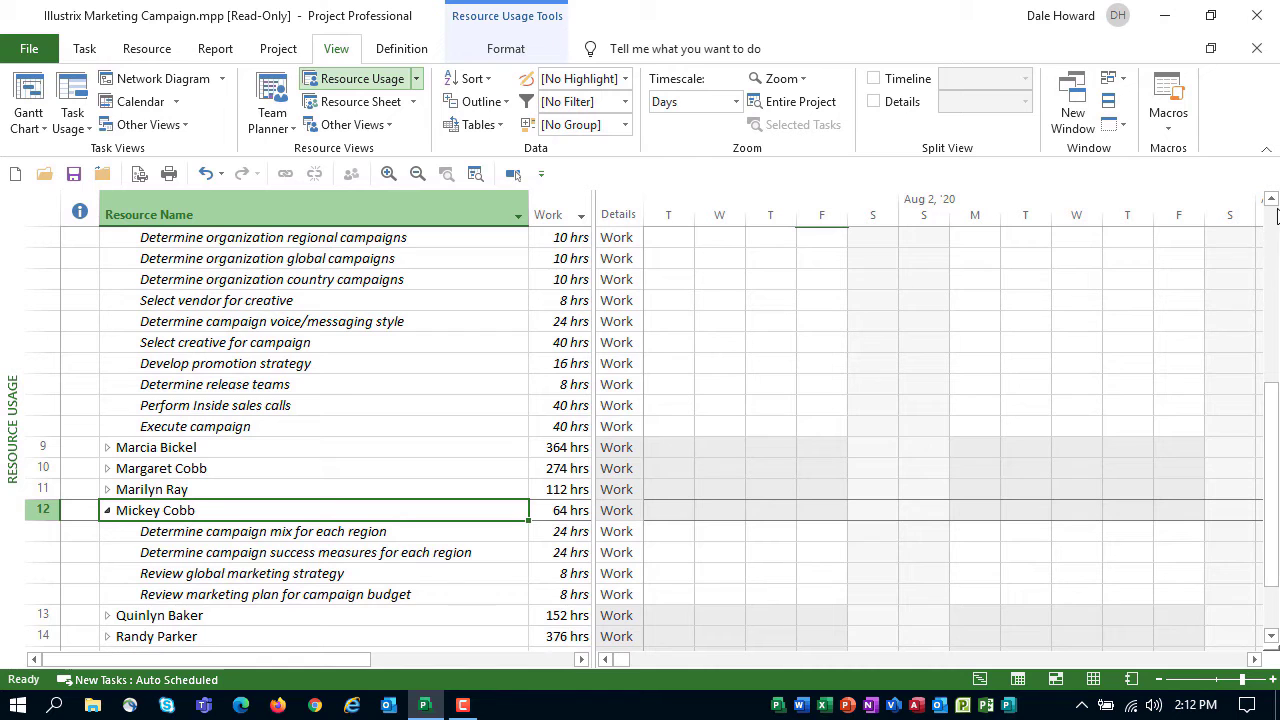
# - Move all of resource 8's task assignments, from Identify service/product gaps and opportunities through Execute campaign, to directly beneath resource 12
pyautogui.click(1271, 199)
pyautogui.click(1271, 199)
pyautogui.click(1271, 199)
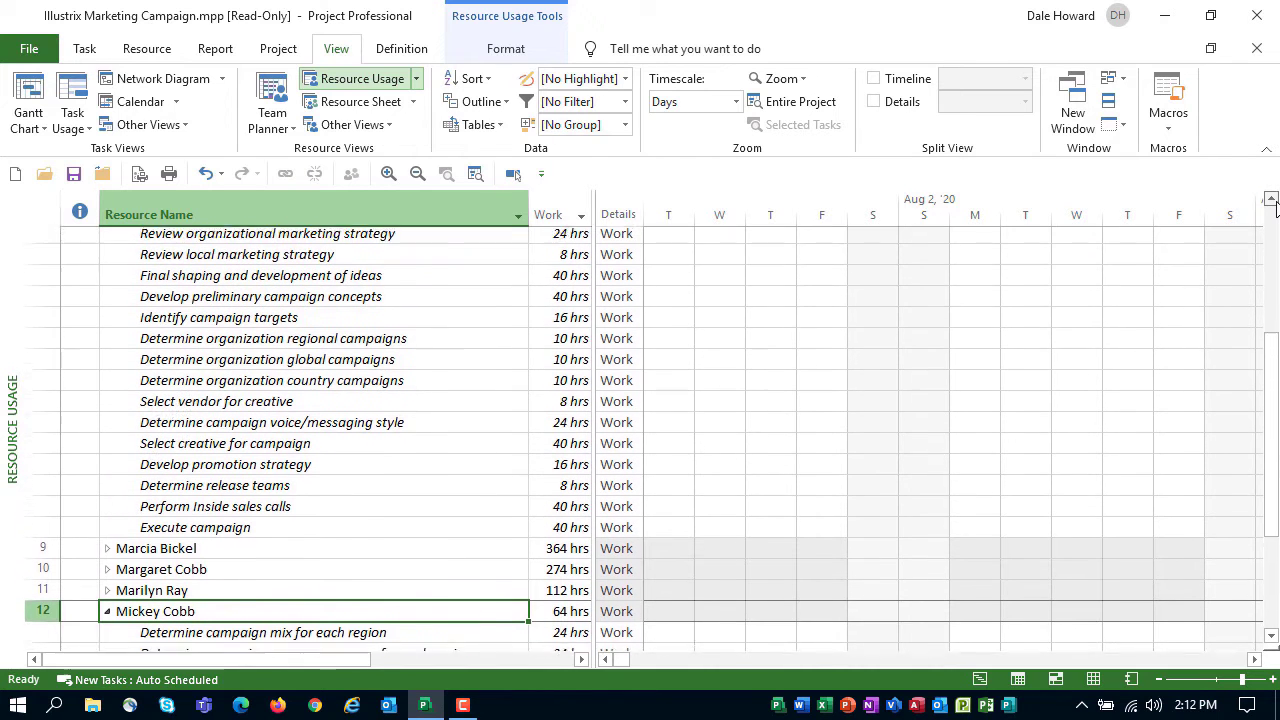
pyautogui.click(1271, 199)
pyautogui.click(1271, 199)
pyautogui.click(1271, 199)
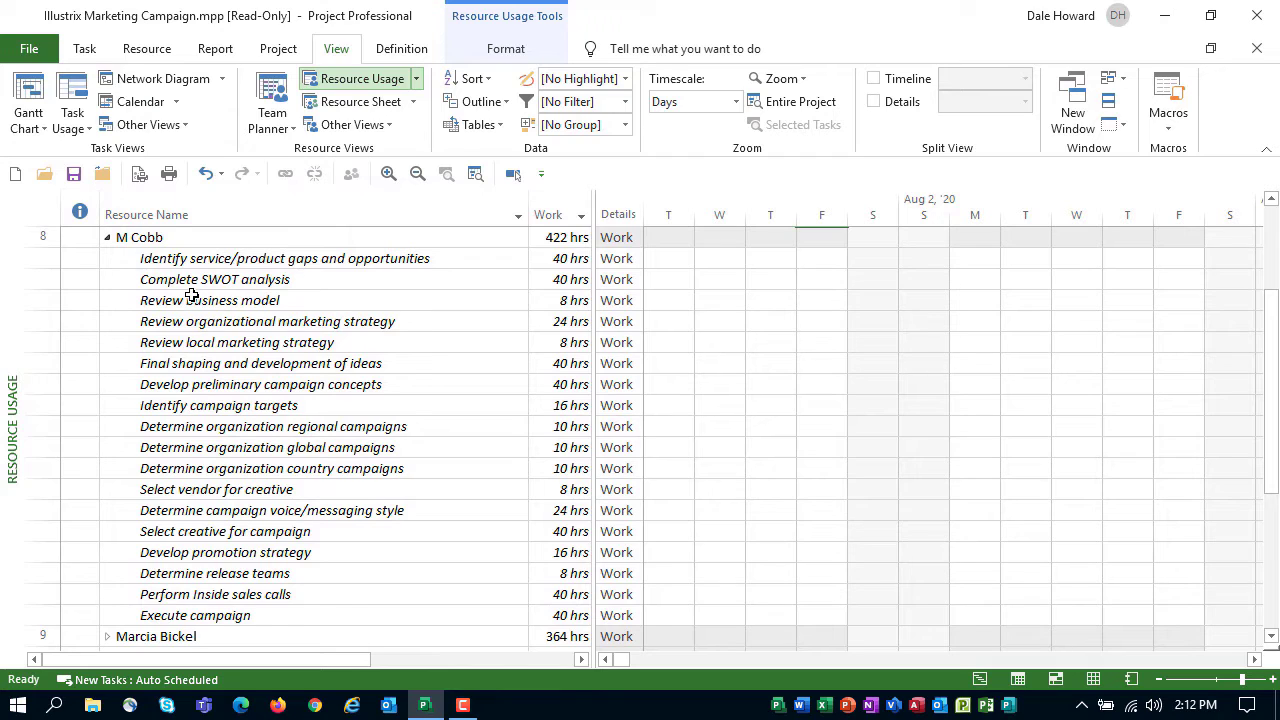
pyautogui.click(43, 257)
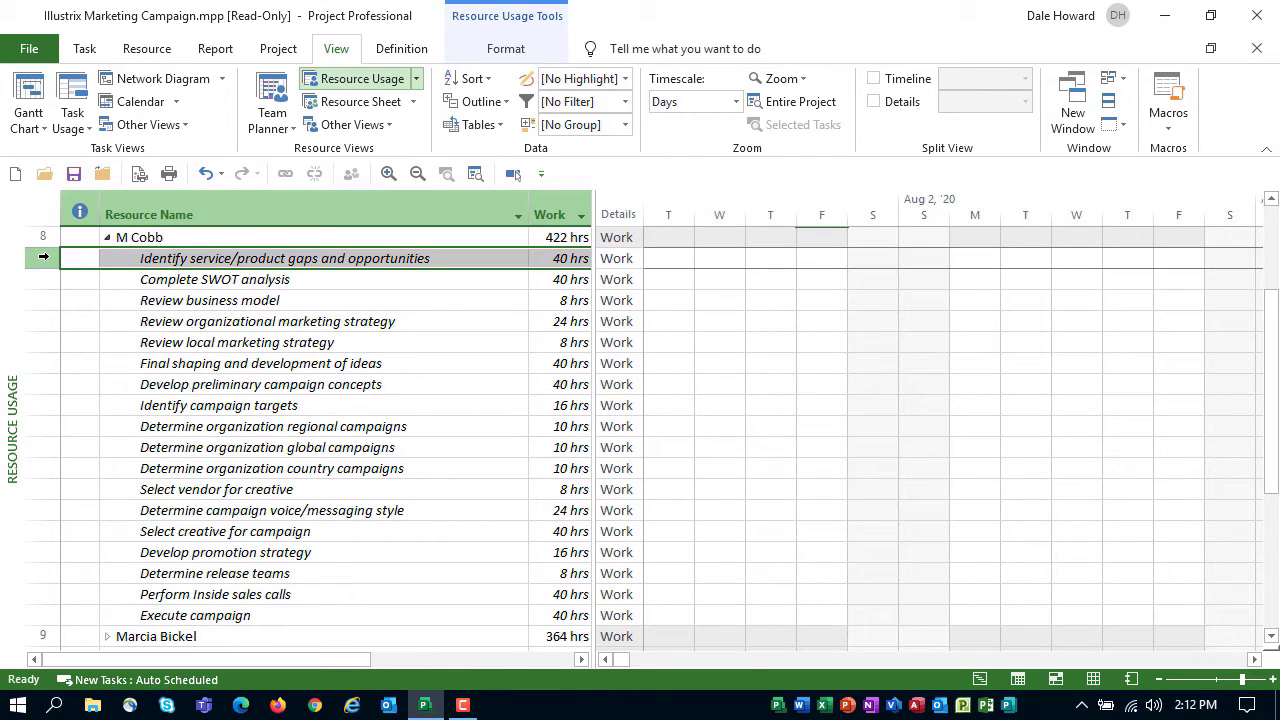
pyautogui.moveTo(43, 257); pyautogui.dragTo(54, 608)
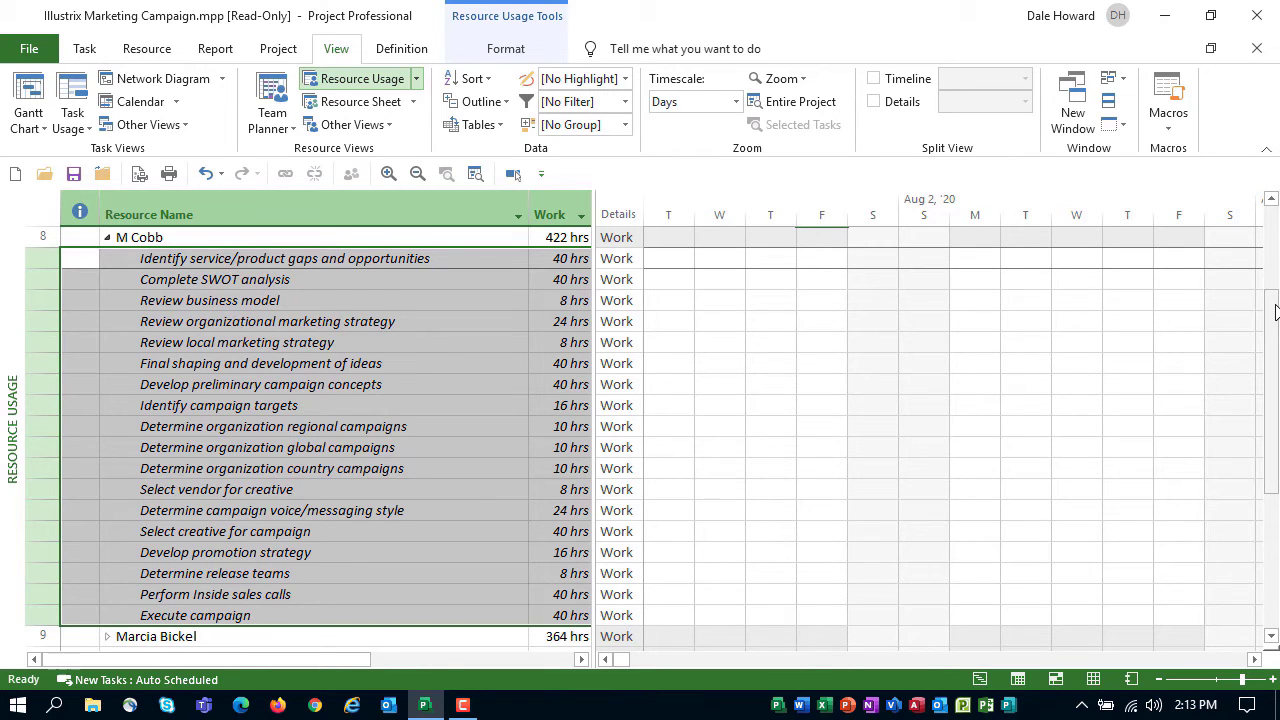
pyautogui.moveTo(1278, 315); pyautogui.dragTo(1276, 444)
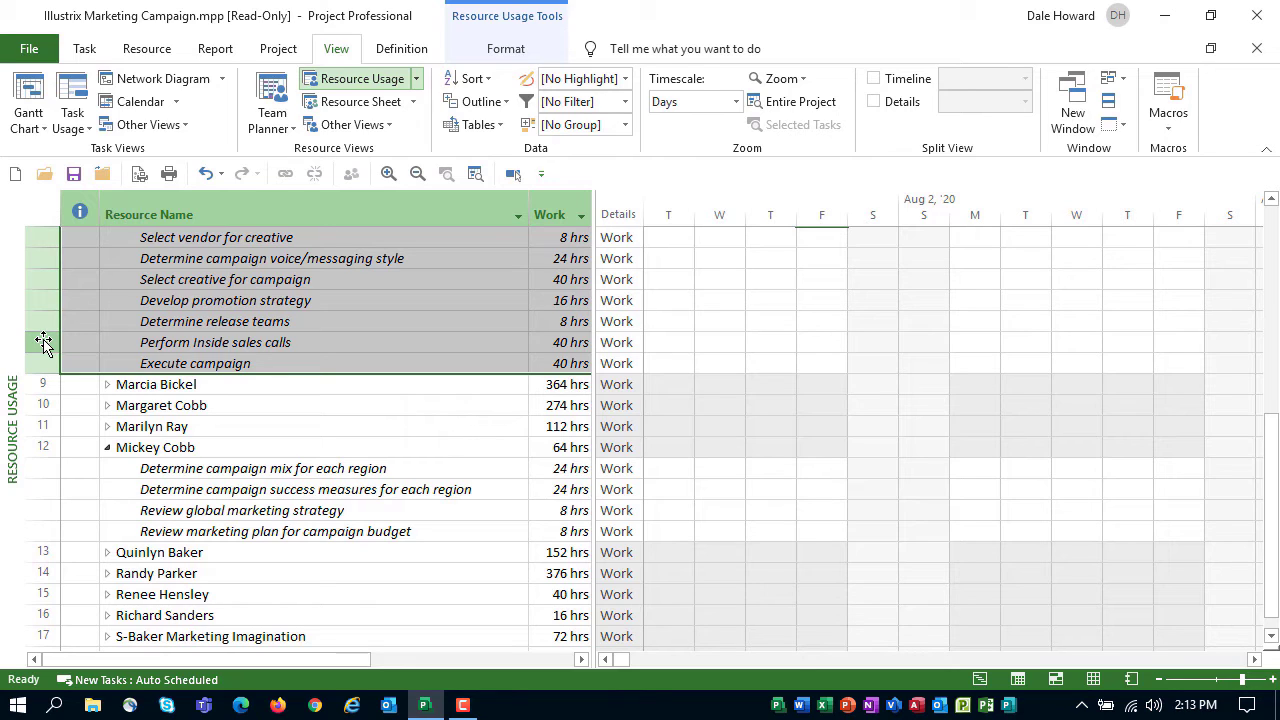
pyautogui.moveTo(44, 342); pyautogui.dragTo(93, 458)
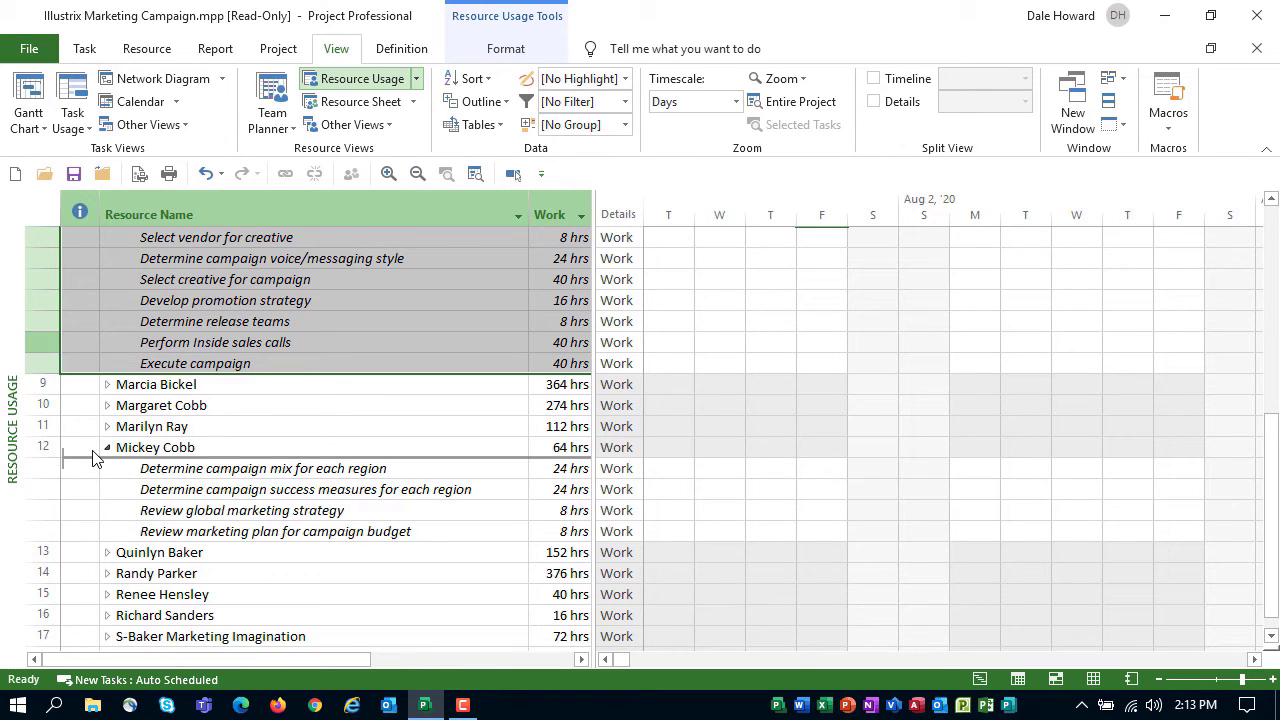
pyautogui.moveTo(93, 458); pyautogui.dragTo(93, 458)
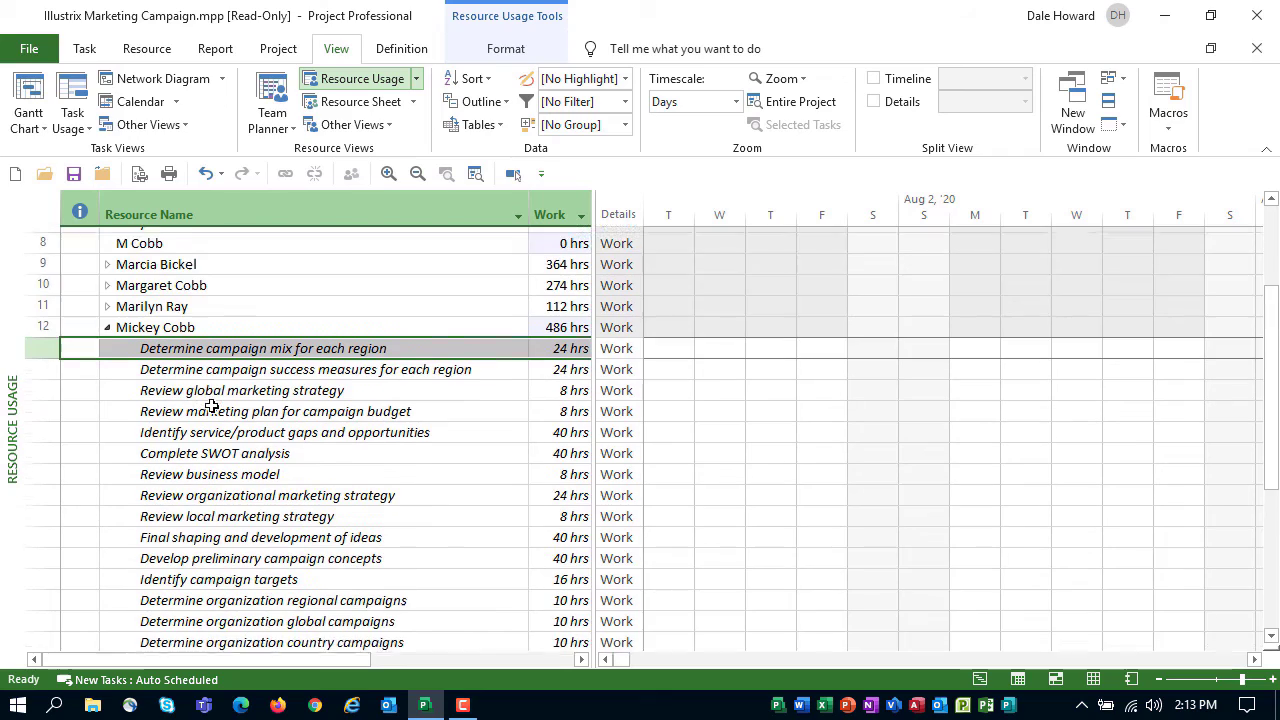
# - Expand the task assignments listed under resource 10
pyautogui.scroll(2, 221, 398)
pyautogui.scroll(-5, 221, 398)
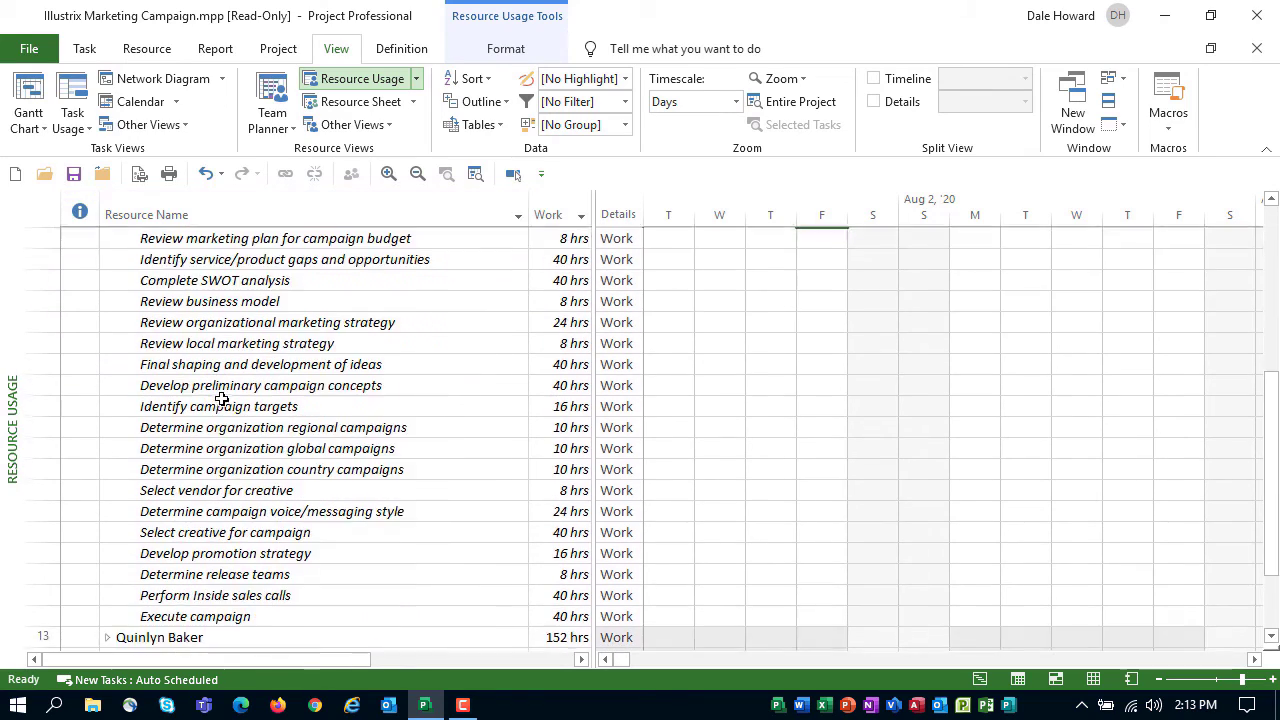
pyautogui.scroll(6, 221, 398)
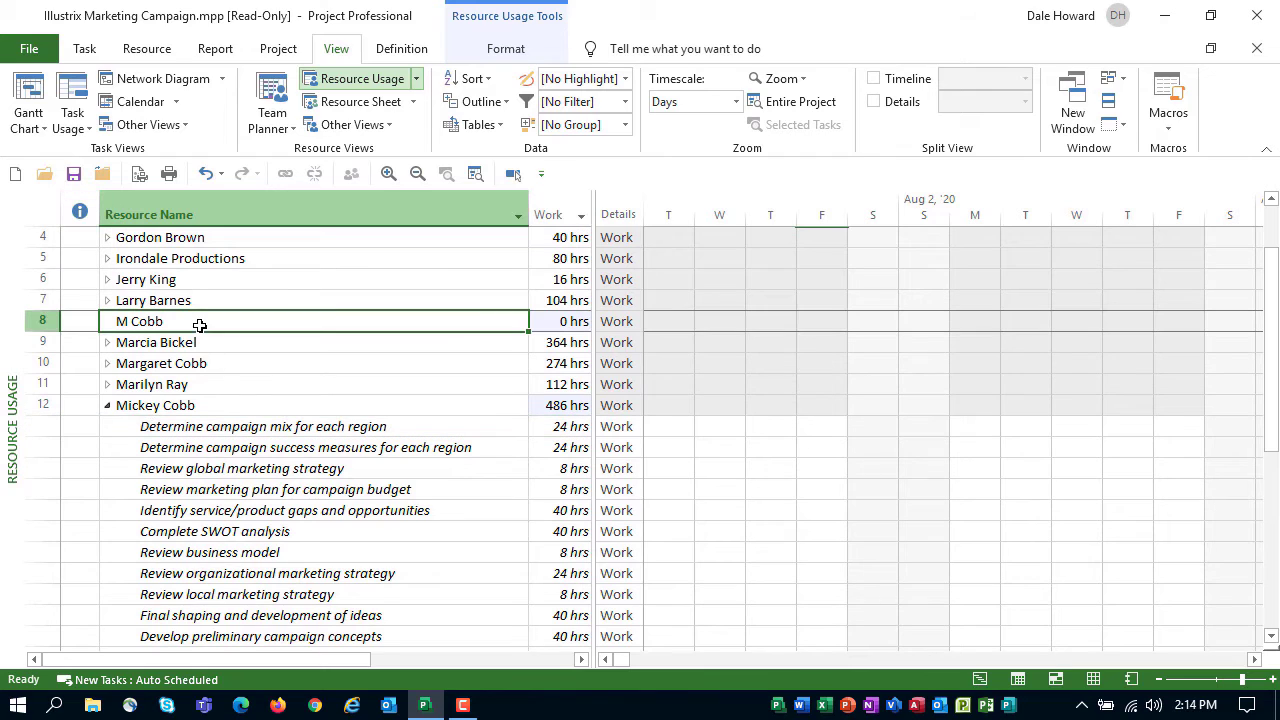
pyautogui.click(200, 325)
pyautogui.click(107, 364)
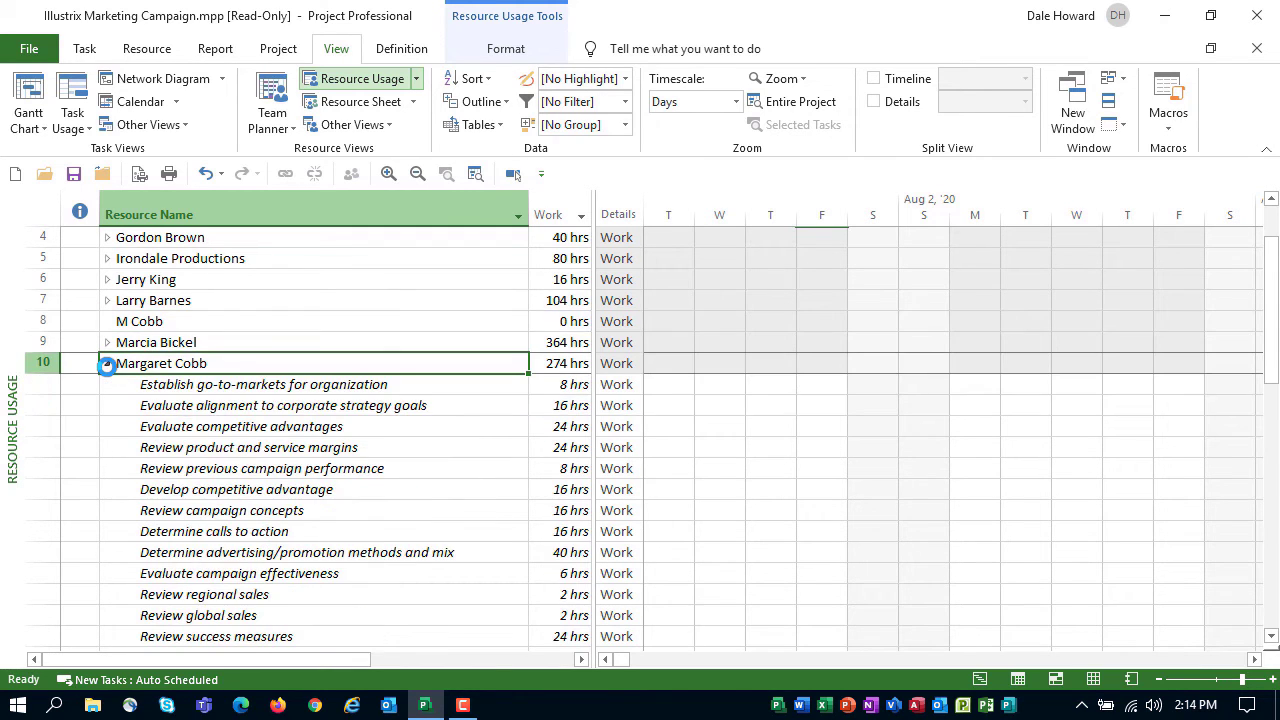
pyautogui.scroll(-2, 178, 345)
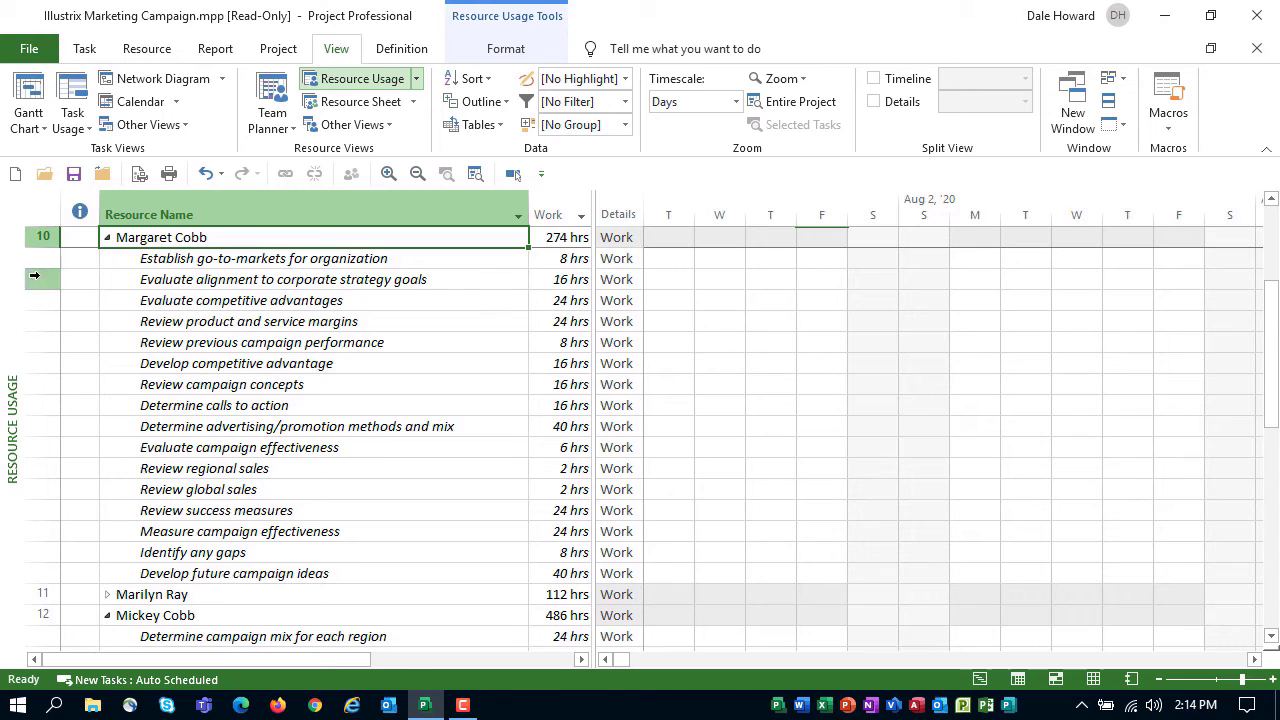
# - Move all of resource 10's assignments, from Establish go-to-markets for organization through Develop future campaign ideas, to directly beneath resource 12
pyautogui.click(34, 258)
pyautogui.moveTo(34, 258); pyautogui.dragTo(46, 574)
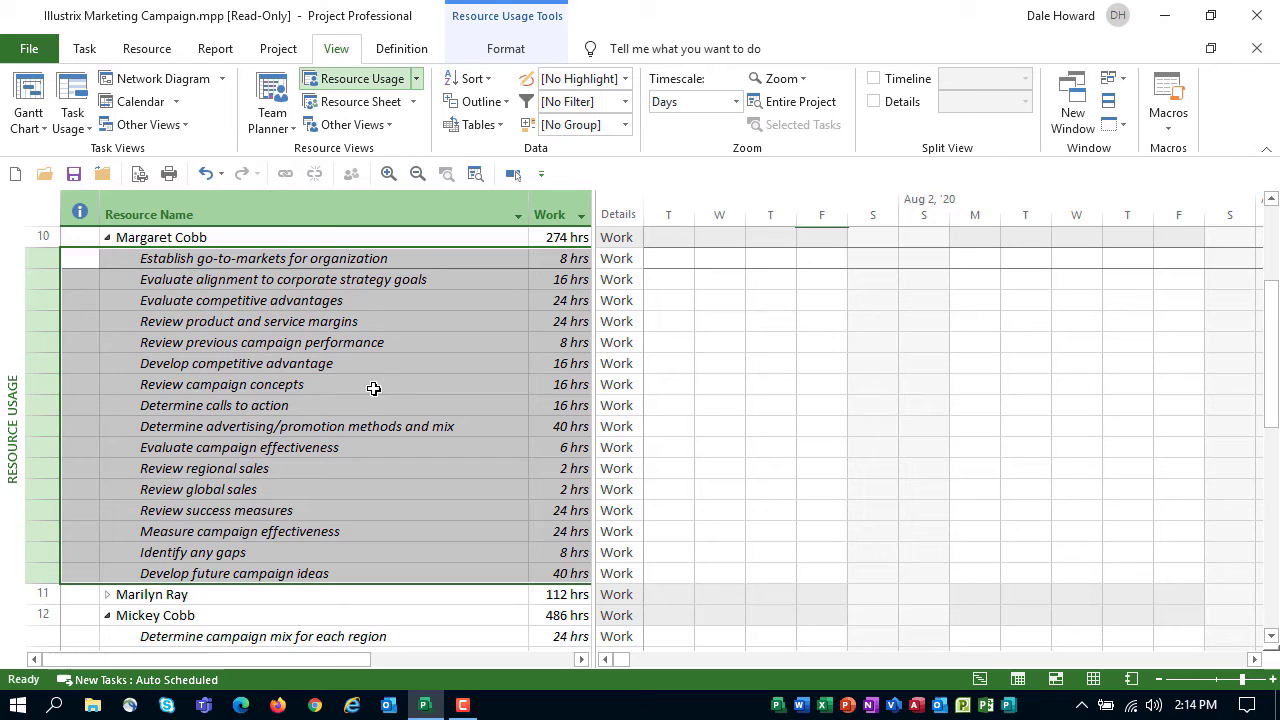
pyautogui.scroll(-2, 382, 399)
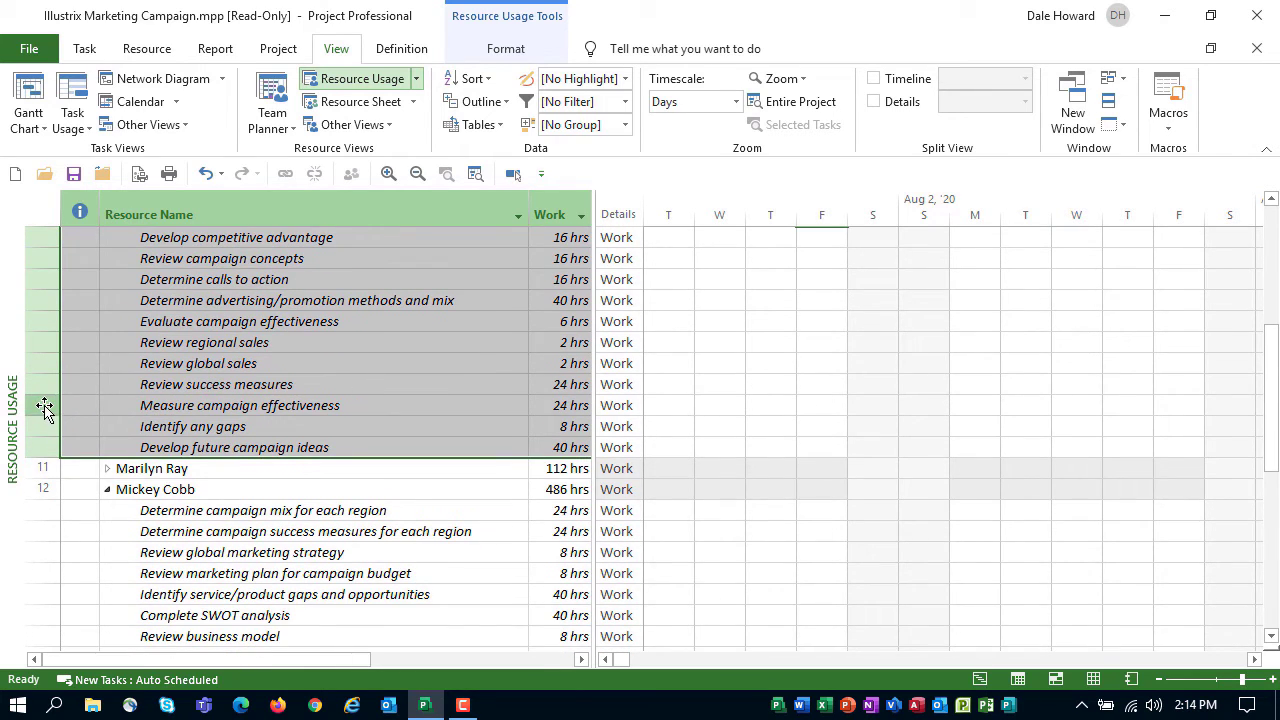
pyautogui.moveTo(67, 445); pyautogui.dragTo(141, 497)
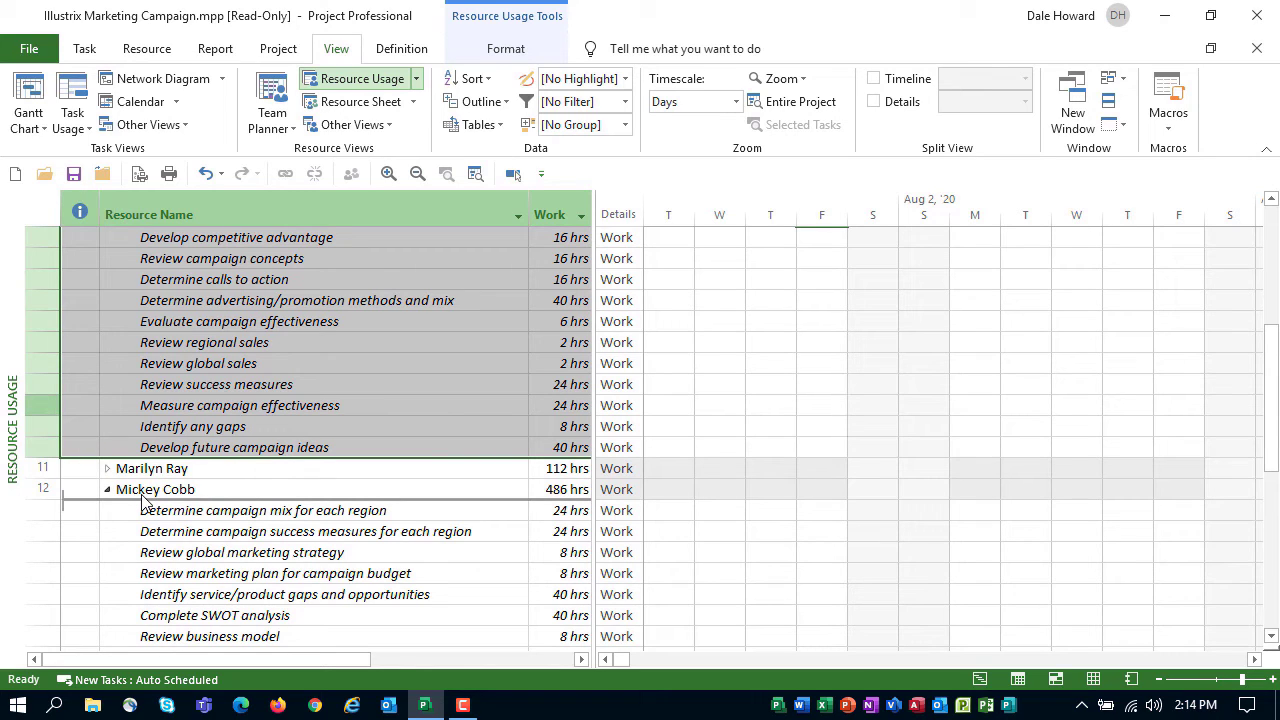
pyautogui.moveTo(141, 500); pyautogui.dragTo(141, 501)
# - Delete resource 10, whose task assignments were moved to resource 12, from the project
pyautogui.scroll(3, 141, 501)
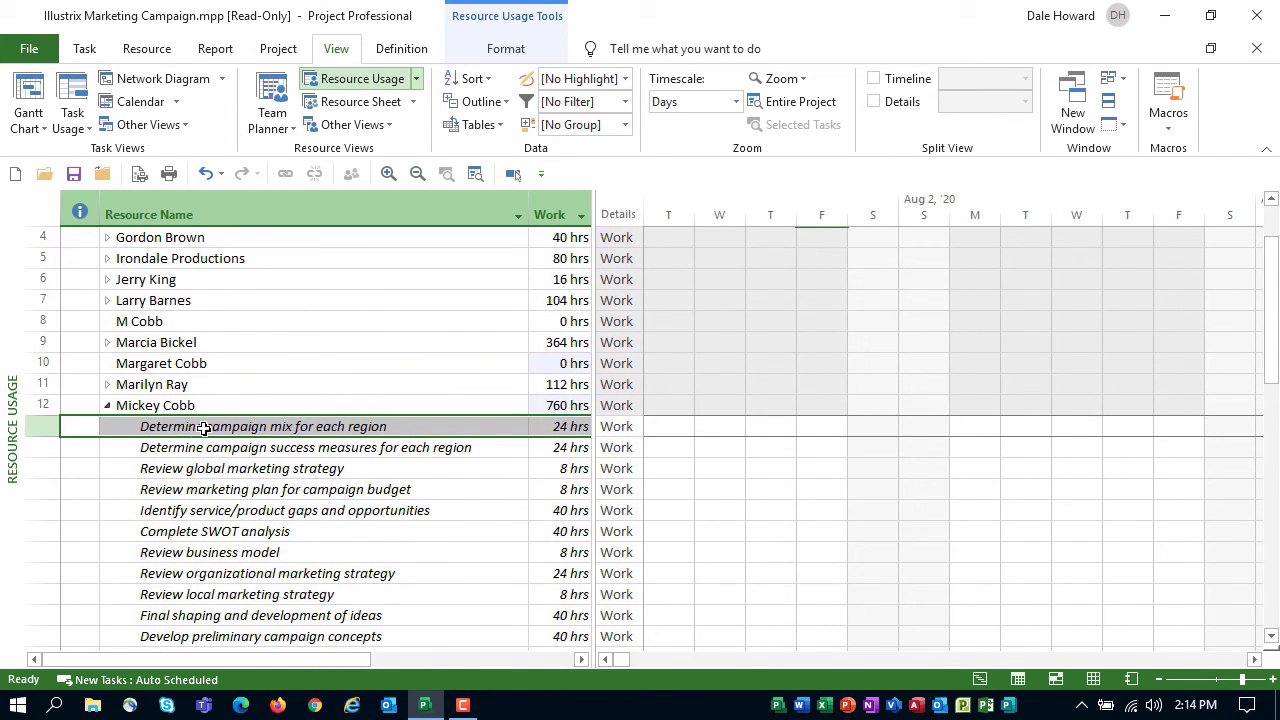
pyautogui.click(200, 365)
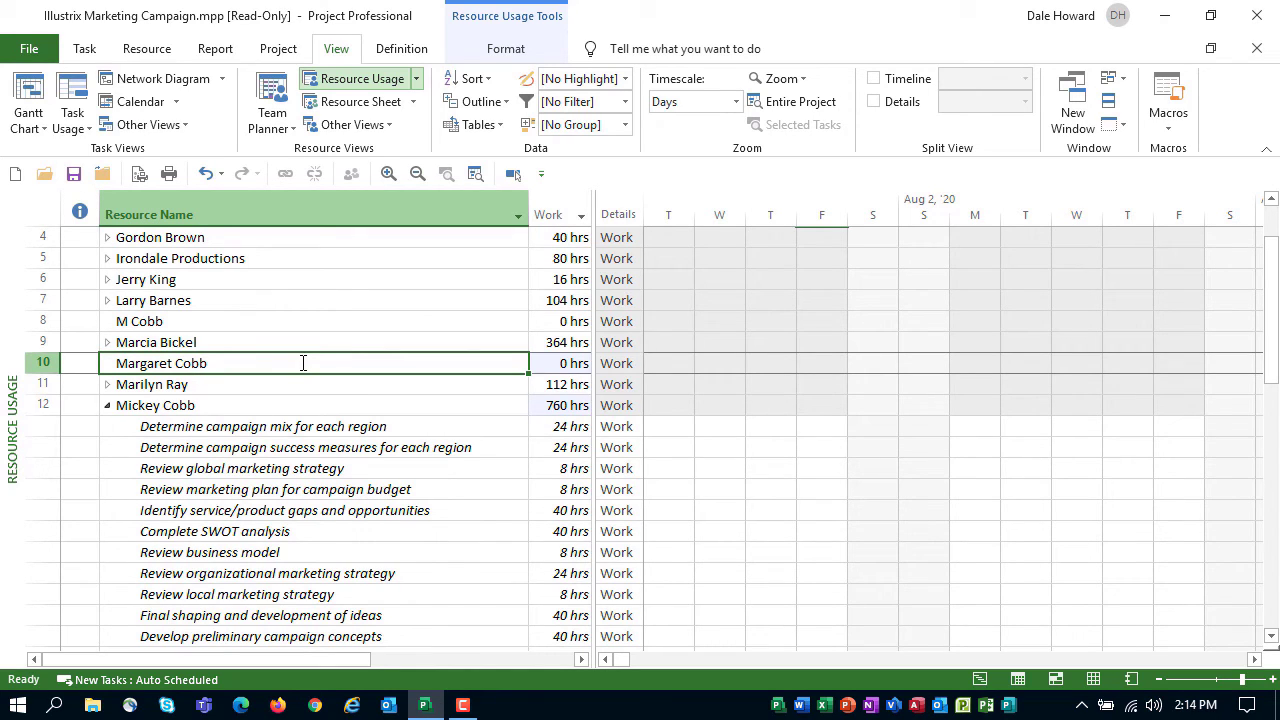
pyautogui.rightClick(248, 363)
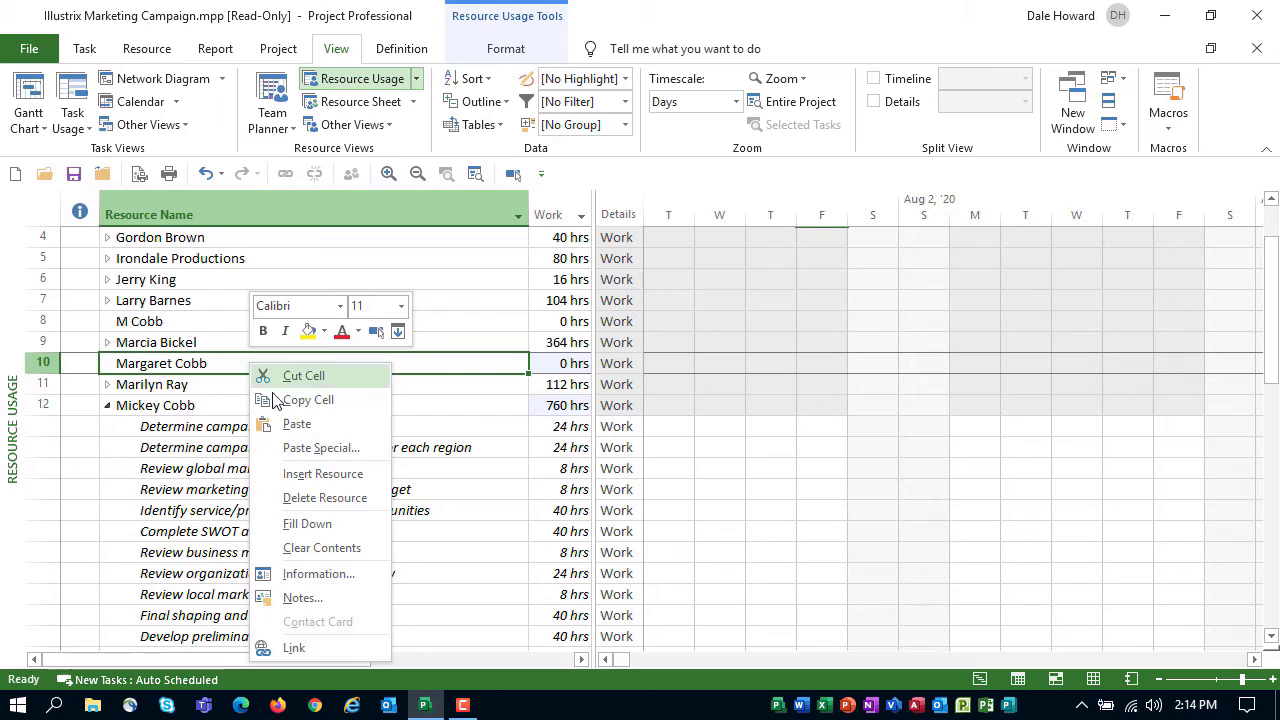
pyautogui.click(318, 500)
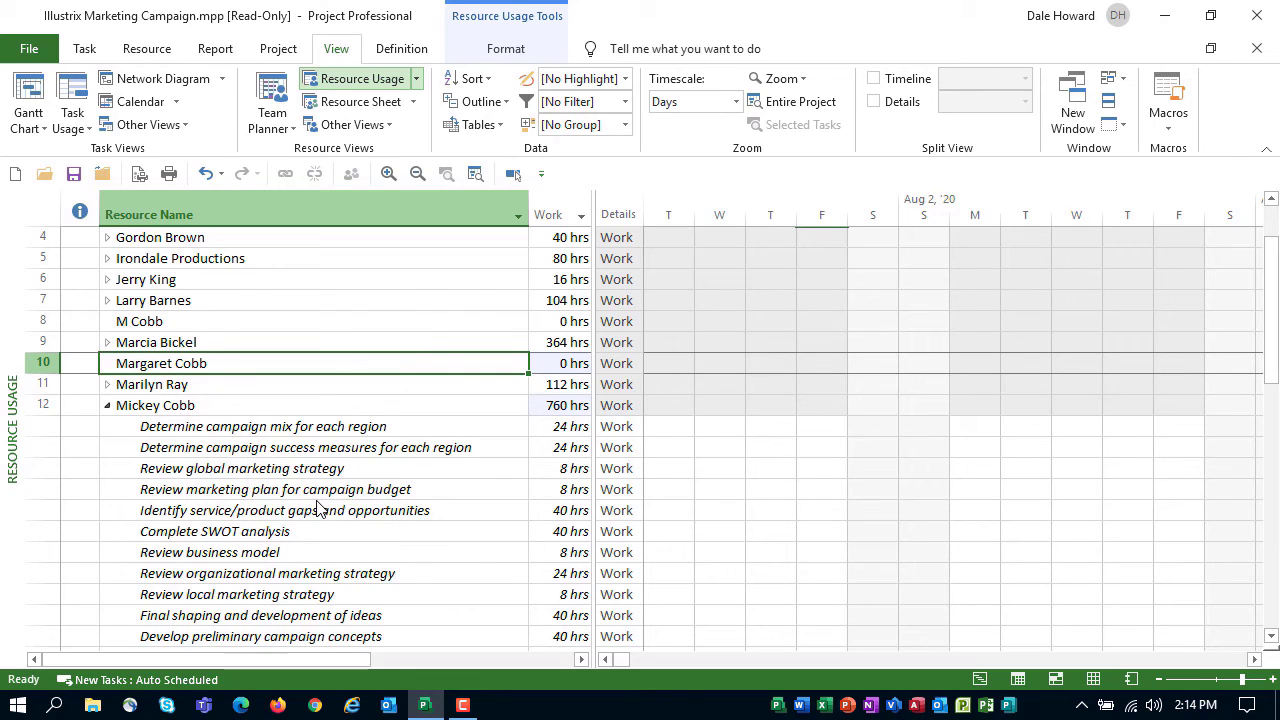
# - Delete resource 8, the duplicate entry with only an initial and surname, from the project
pyautogui.click(185, 325)
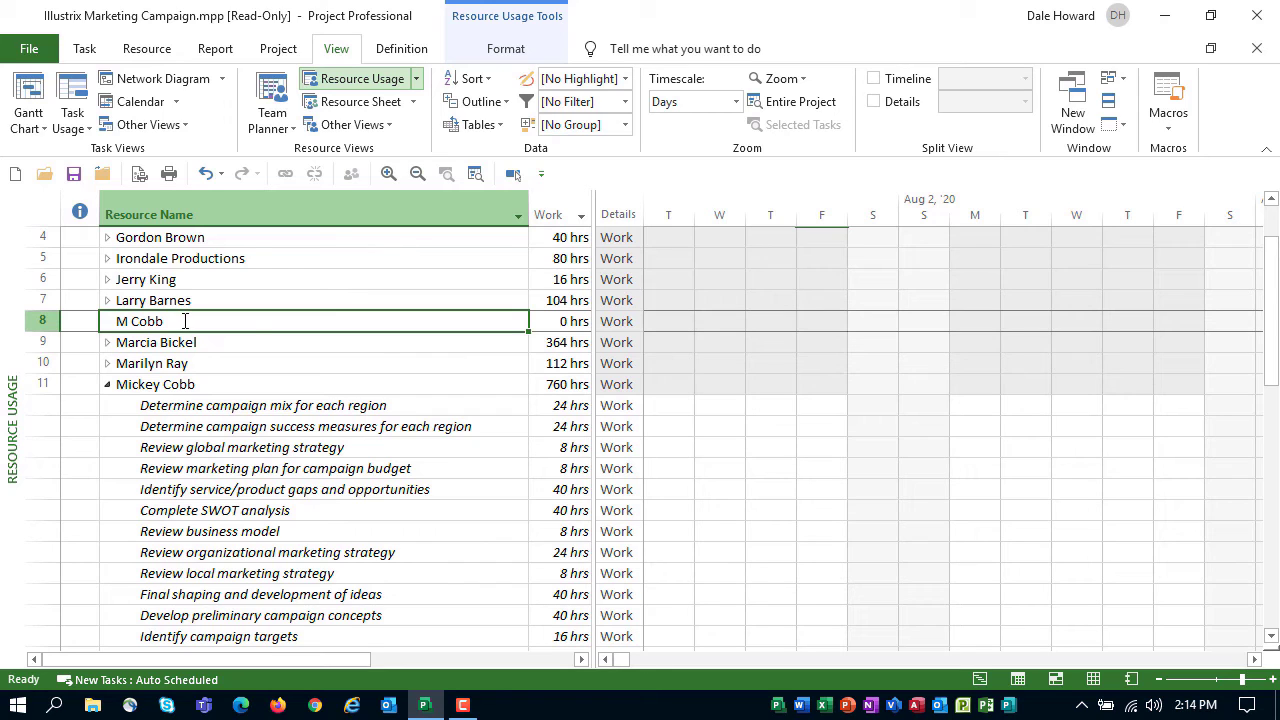
pyautogui.rightClick(185, 321)
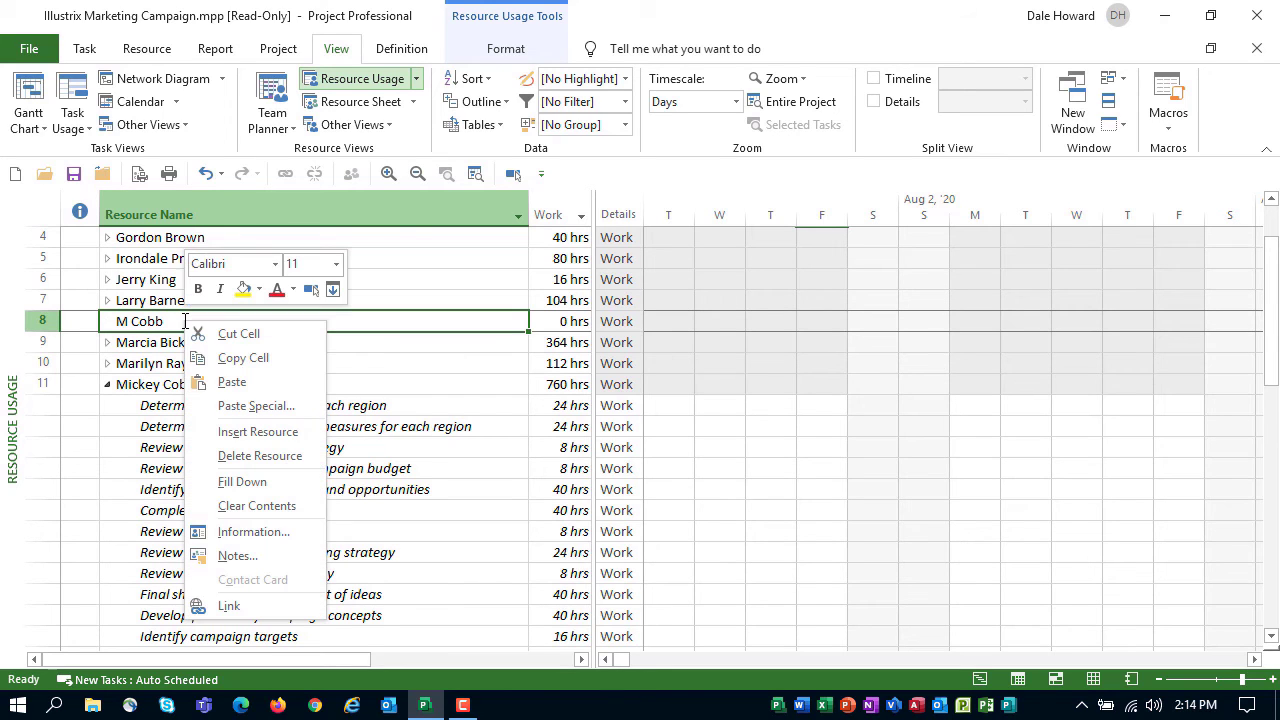
pyautogui.click(256, 458)
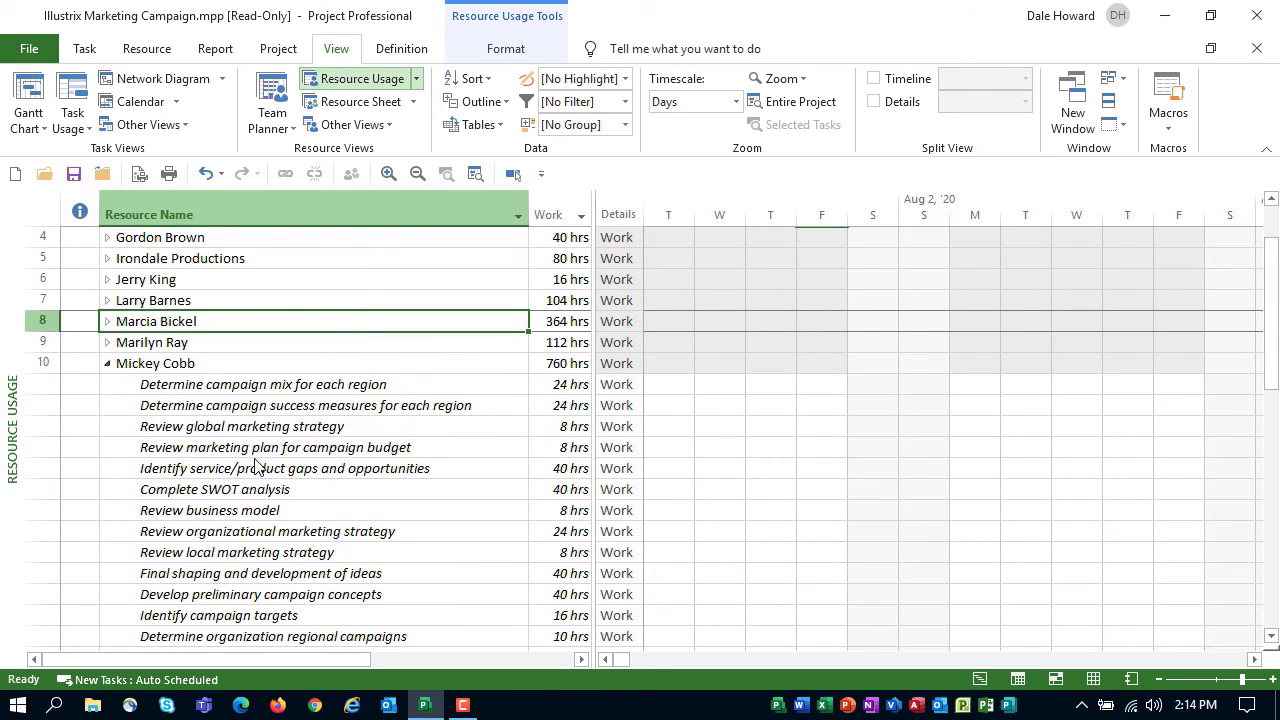